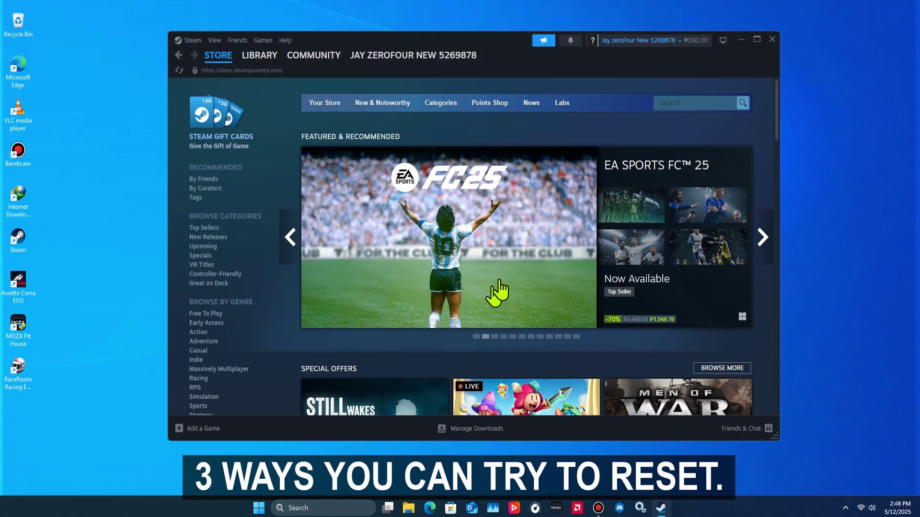
Step: Close the Steam window and open Task Manager
click(776, 42)
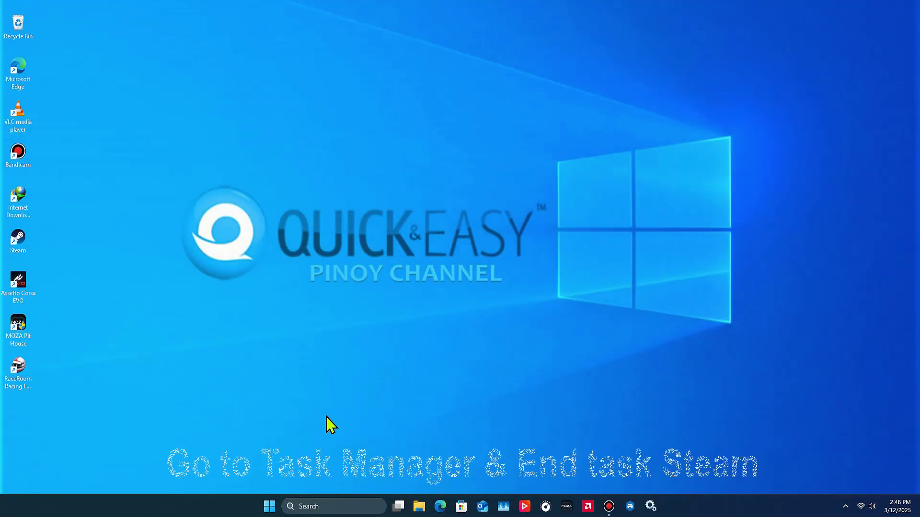
click(313, 507)
text(task)
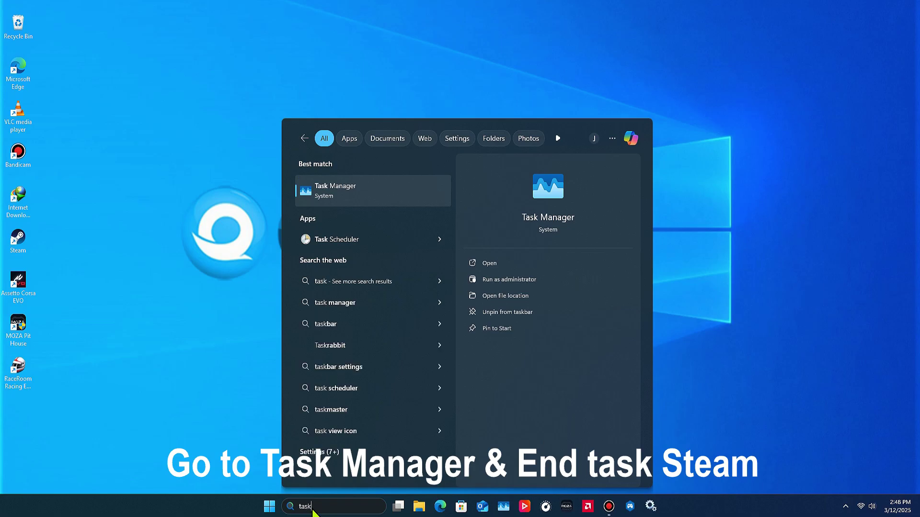
click(432, 199)
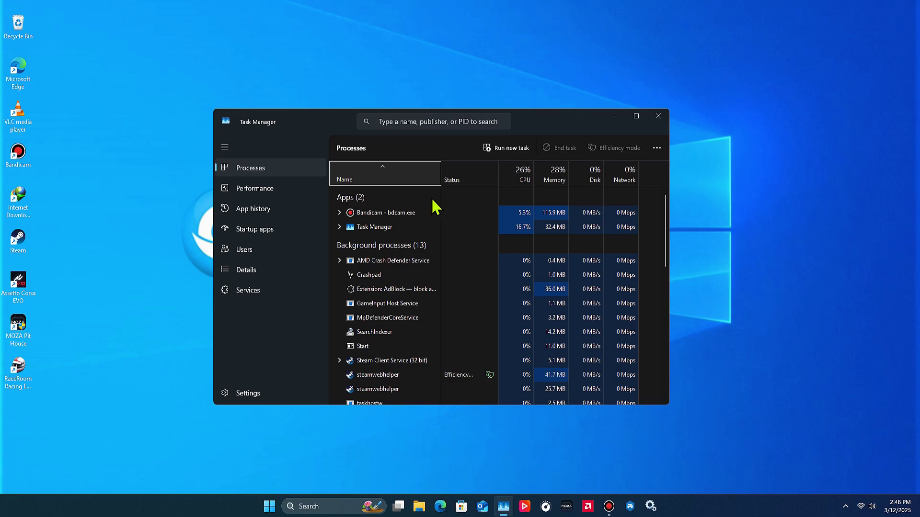
Step: End the Steam (32 bit) process among the background processes in Task Manager
scroll(421, 301, down, 5)
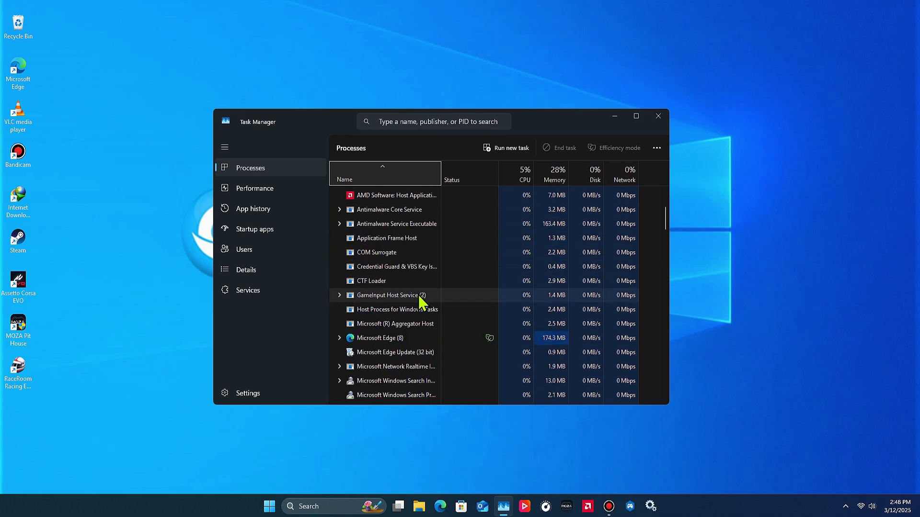
scroll(421, 301, down, 5)
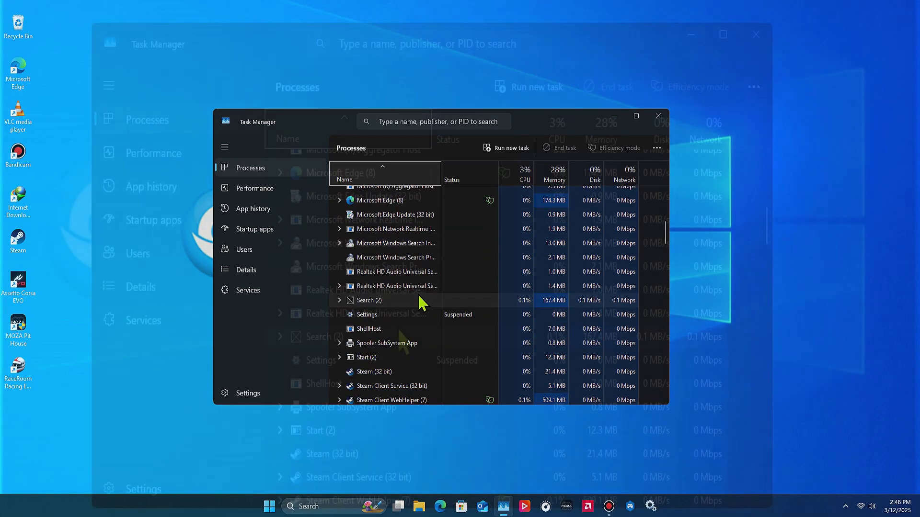
scroll(420, 301, down, 3)
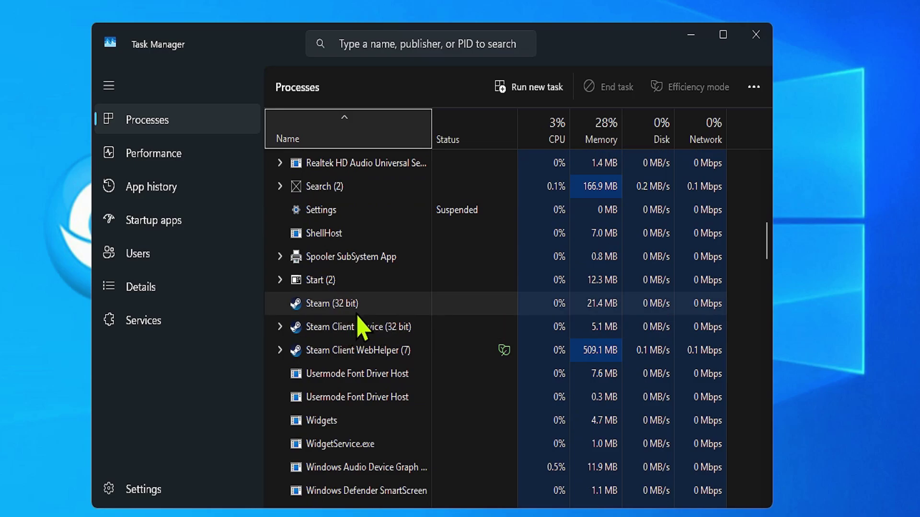
scroll(364, 309, down, 1)
click(373, 288)
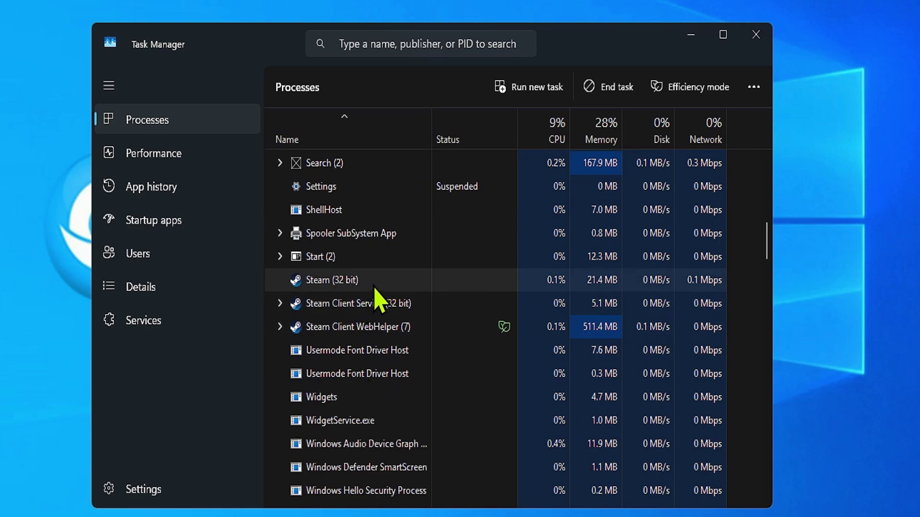
right_click(374, 287)
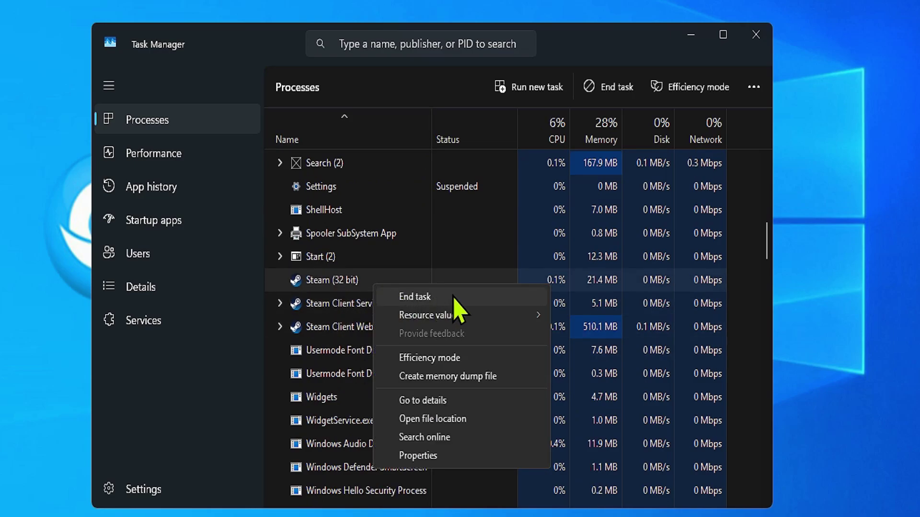
click(415, 297)
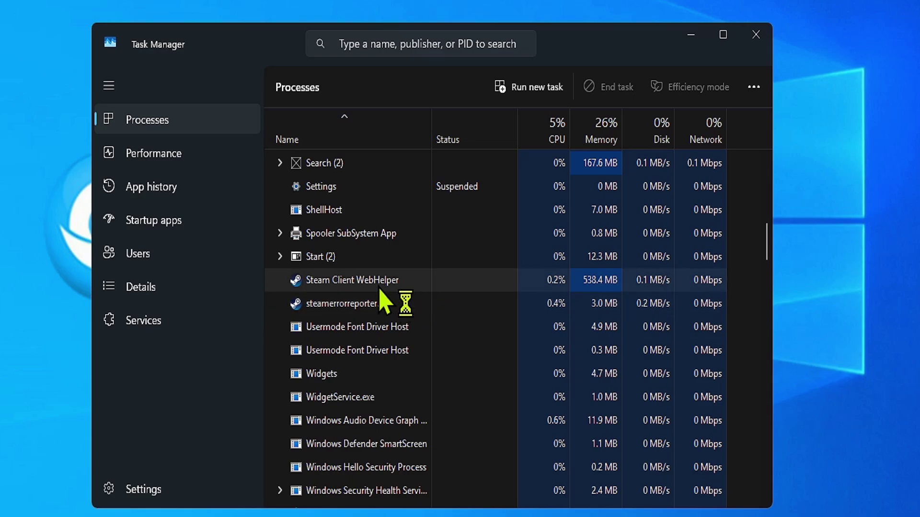
Step: End the remaining steamerrorreporter process and close Task Manager
click(378, 286)
right_click(363, 283)
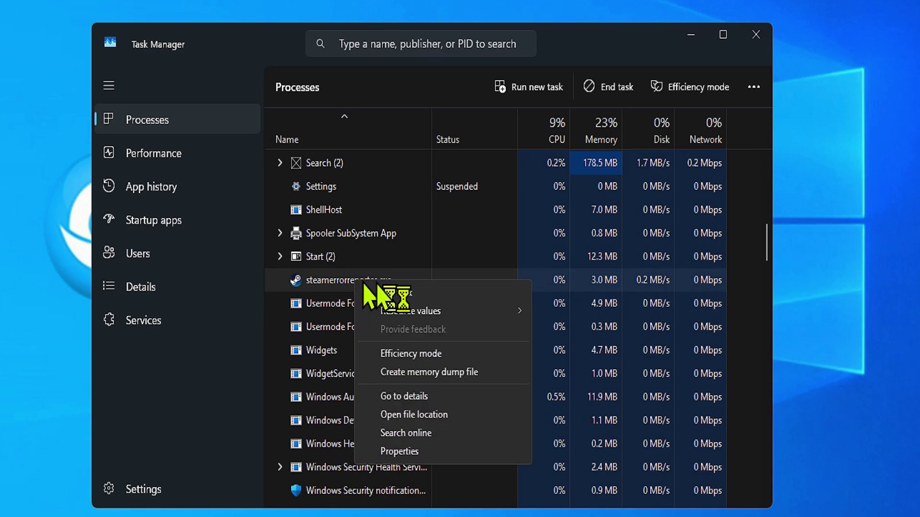
click(474, 292)
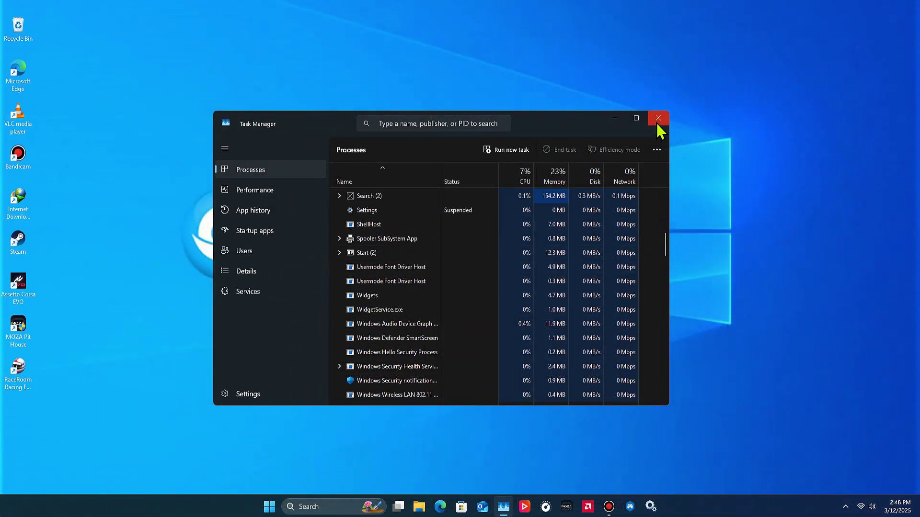
click(657, 121)
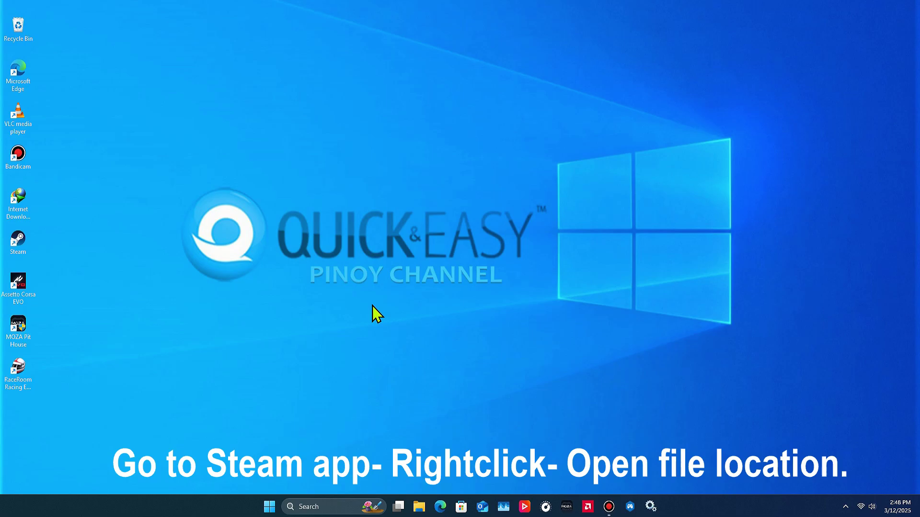
Step: Open the file location of the desktop Steam shortcut in File Explorer and delete the config folder there
right_click(28, 239)
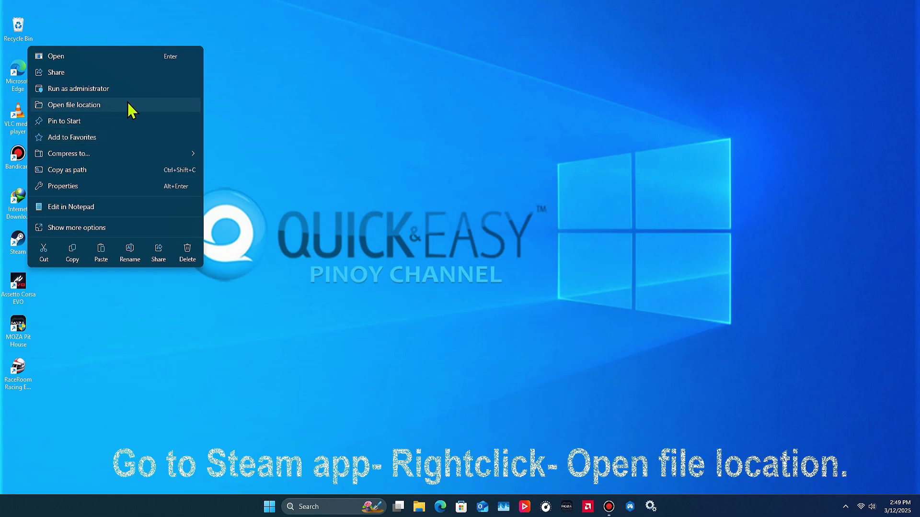
click(167, 113)
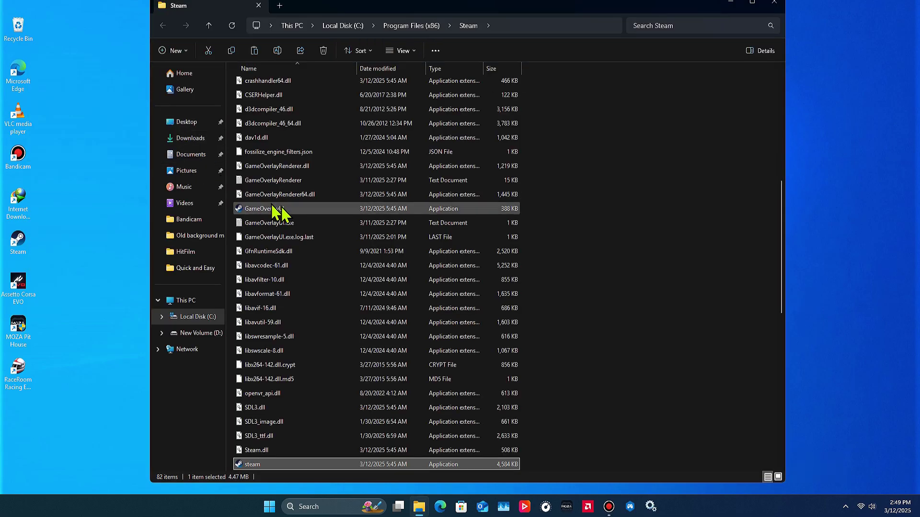
scroll(306, 218, up, 2)
scroll(328, 182, up, 2)
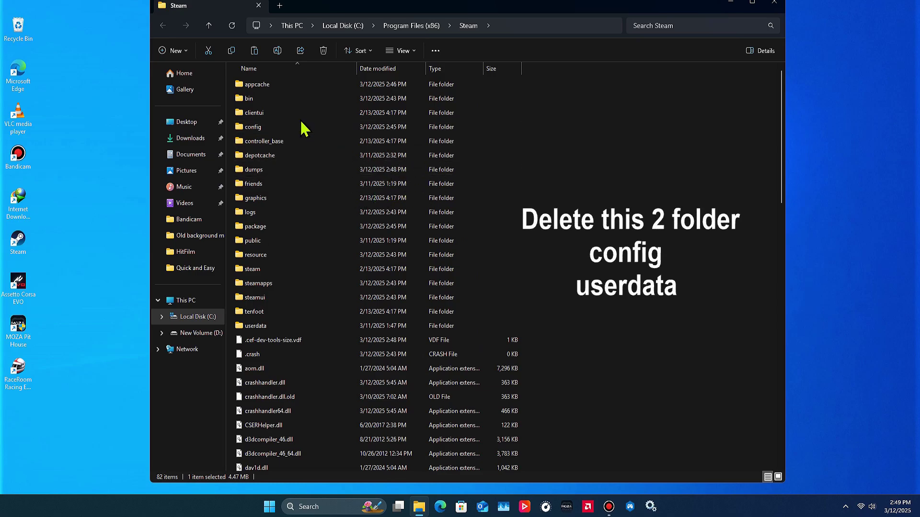
click(275, 126)
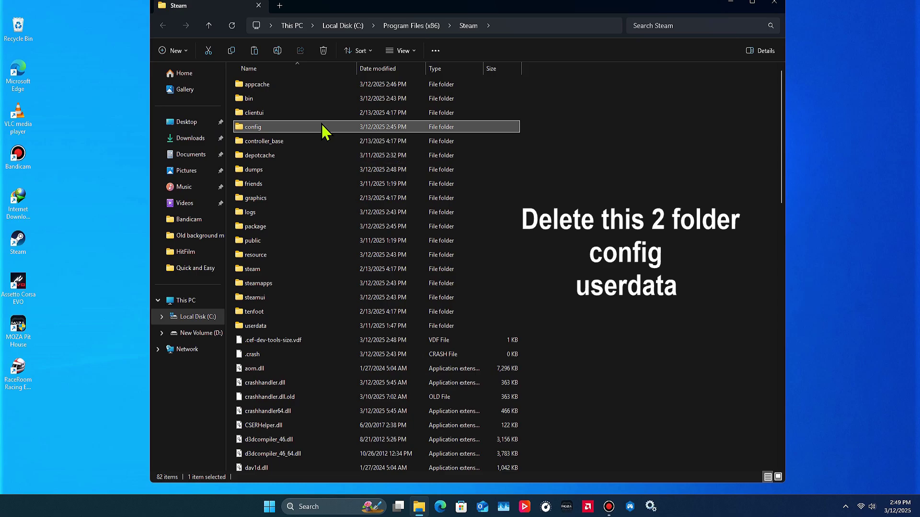
right_click(324, 128)
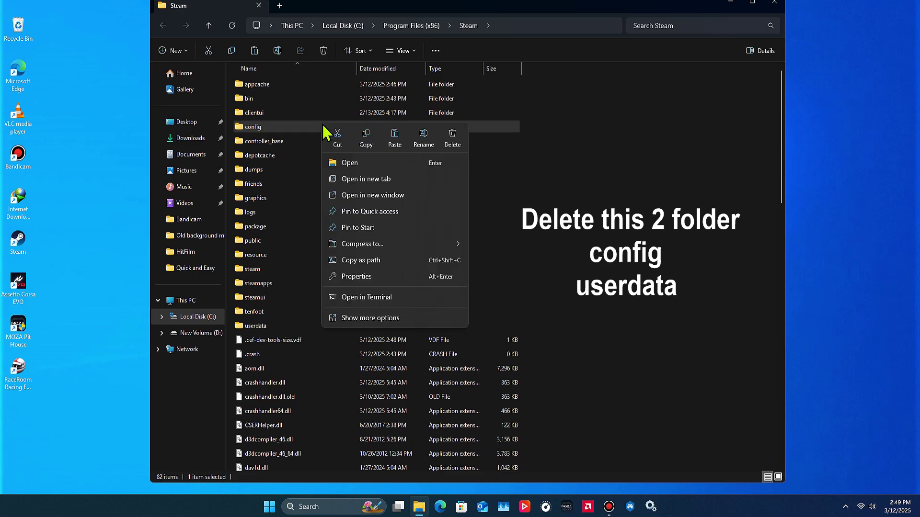
click(452, 139)
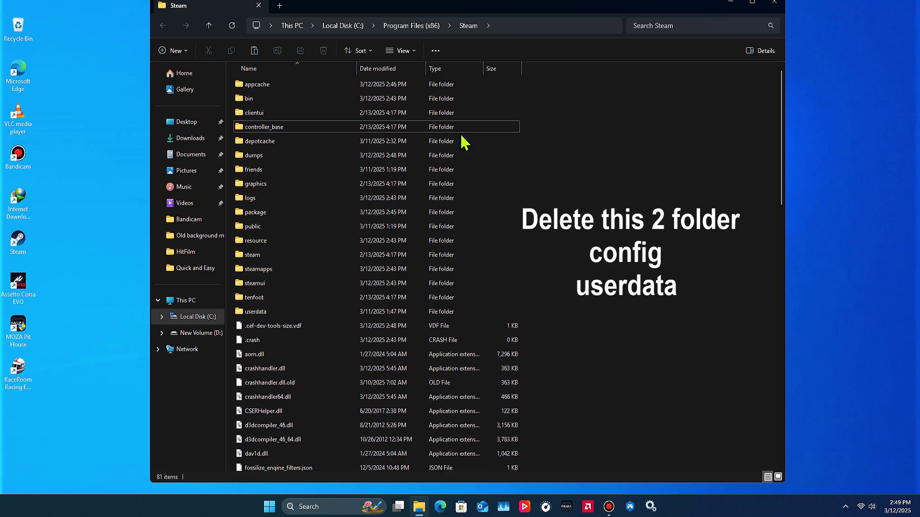
Step: Delete the userdata folder from the Steam installation folder and close the File Explorer window
click(280, 314)
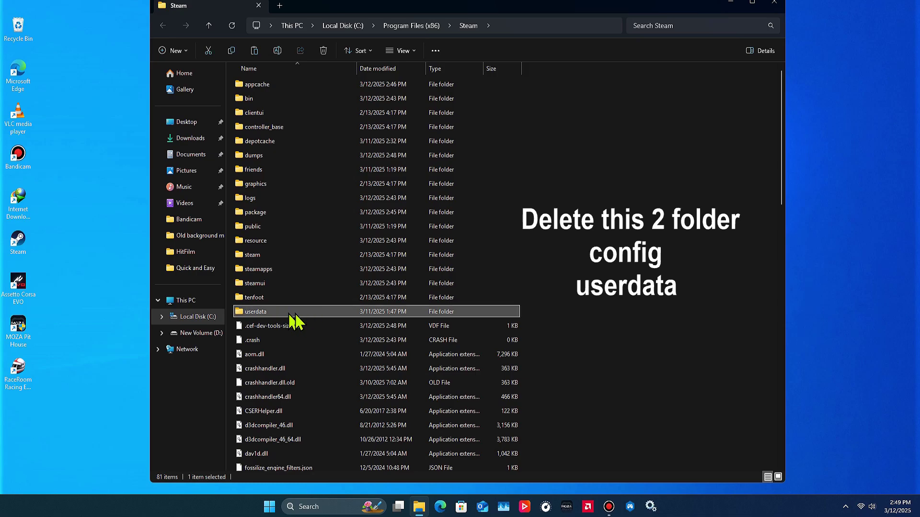
right_click(318, 314)
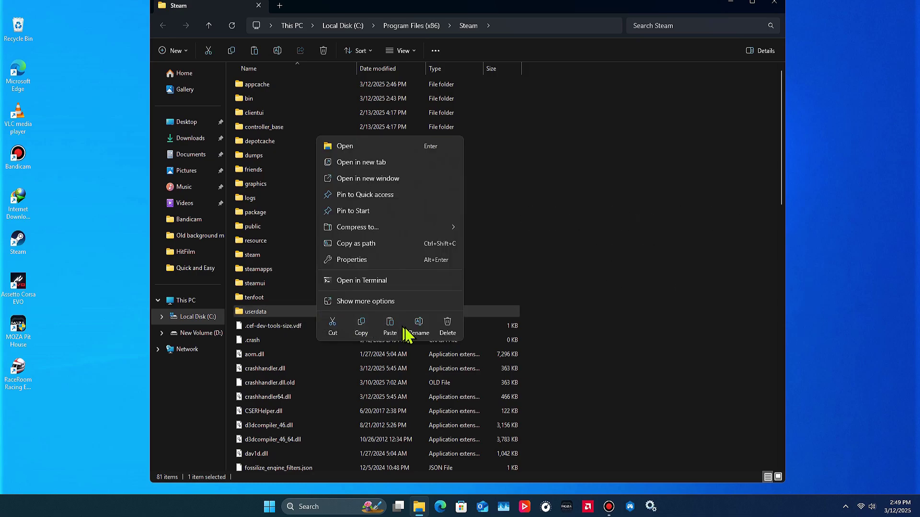
click(447, 330)
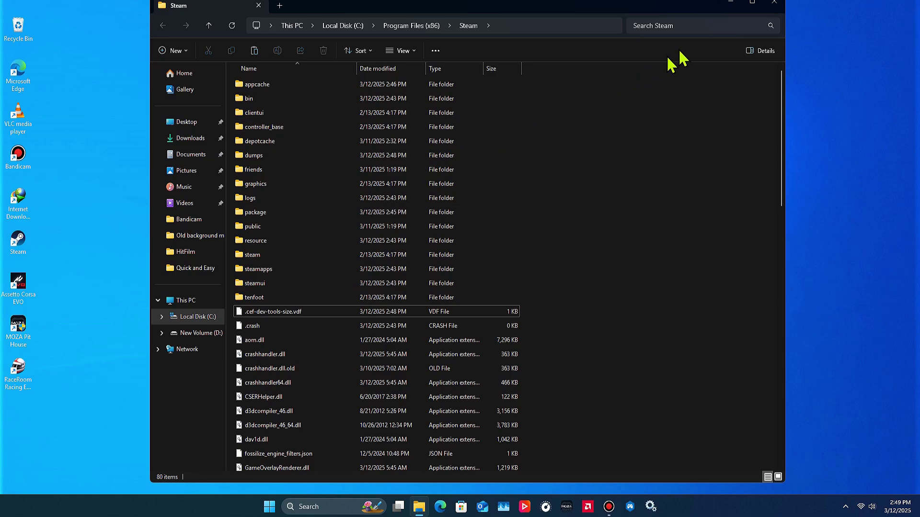
click(779, 6)
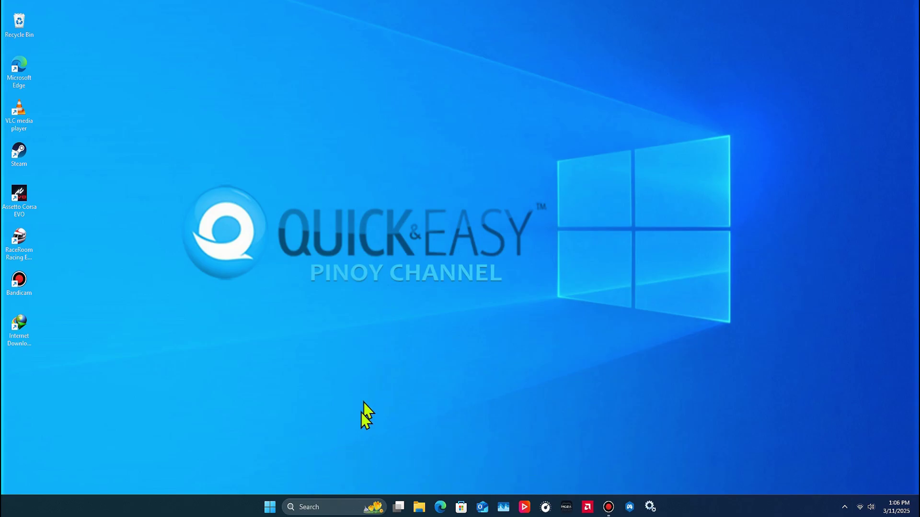
Step: Open the Windows Run dialog and move it to the middle of the desktop
click(322, 505)
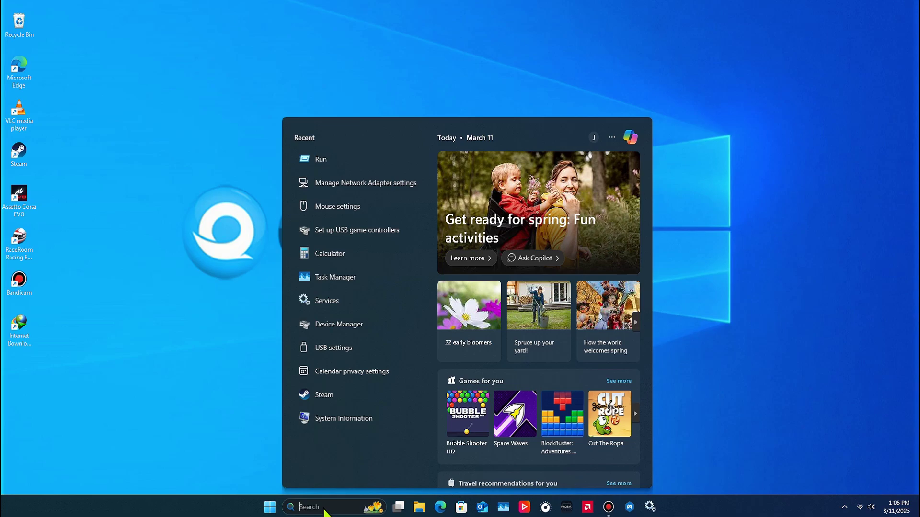
text(run)
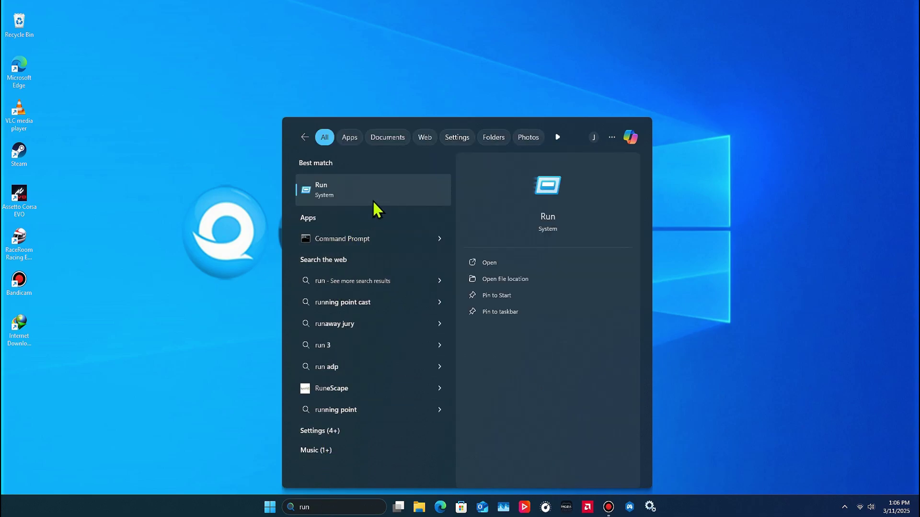
click(420, 189)
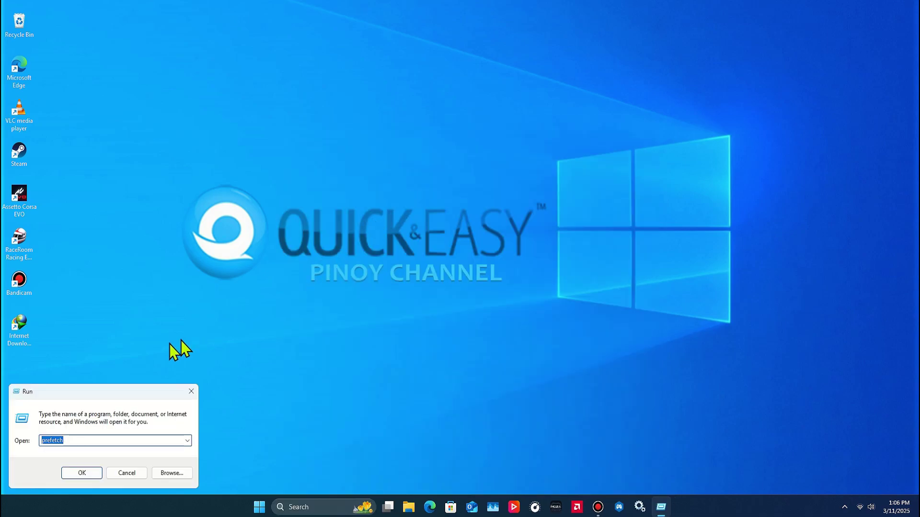
drag(111, 396, 406, 312)
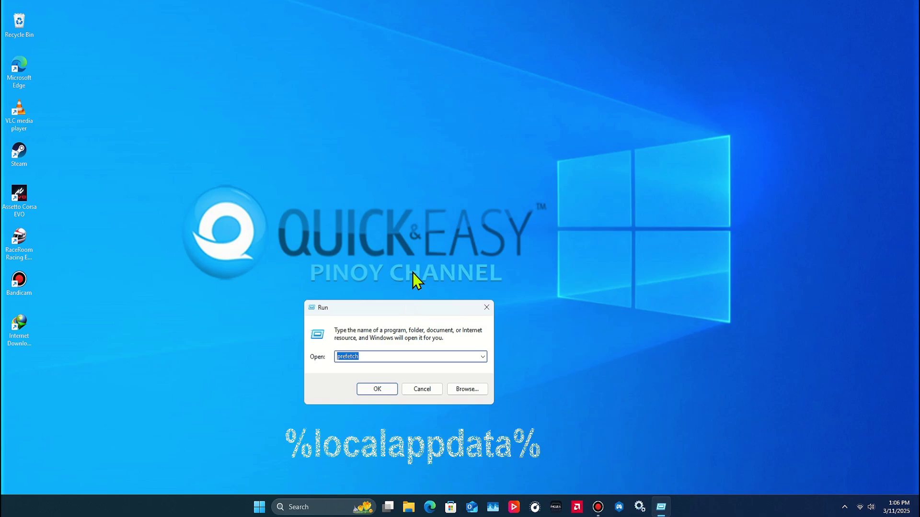
Step: Run %localappdata% to open the local application data folder
key(BackSpace)
text(%)
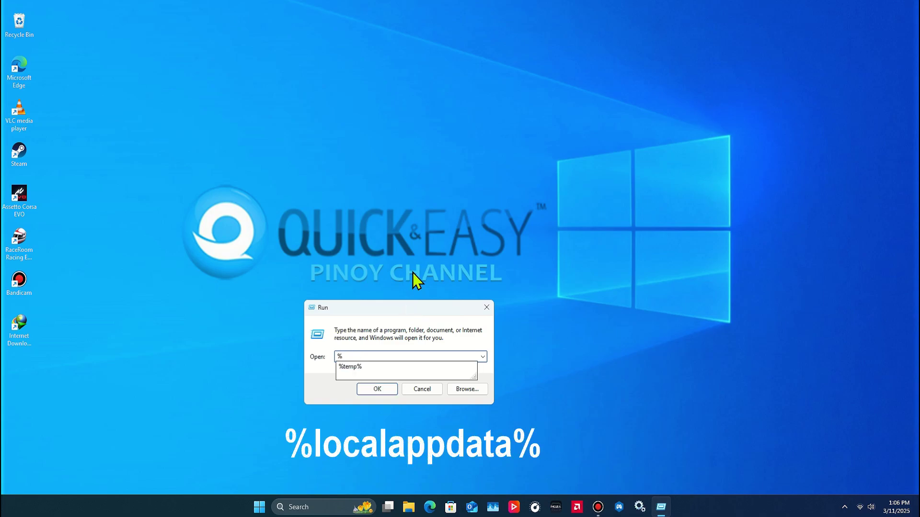
text(loca)
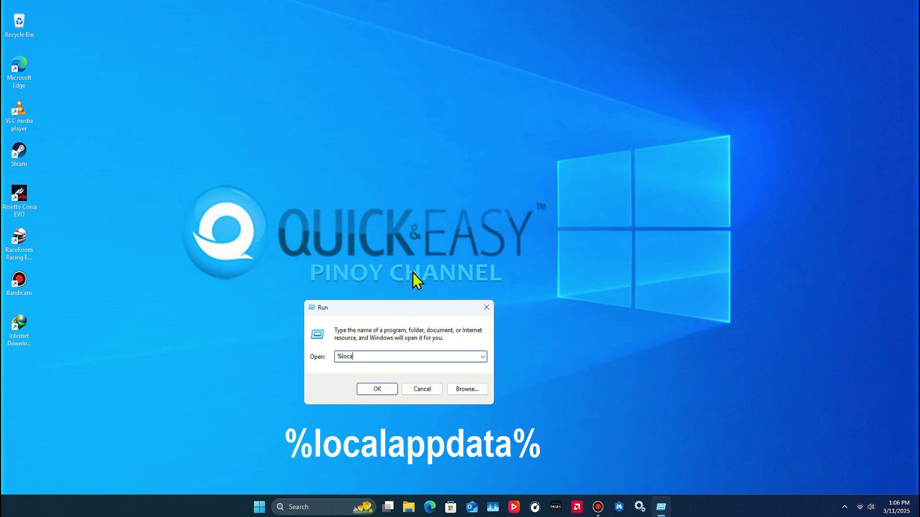
text(lappdata)
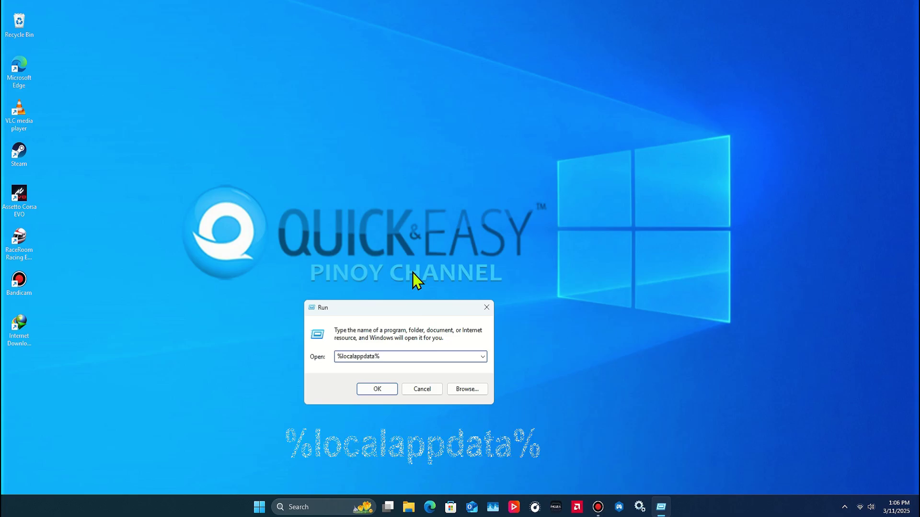
text(%)
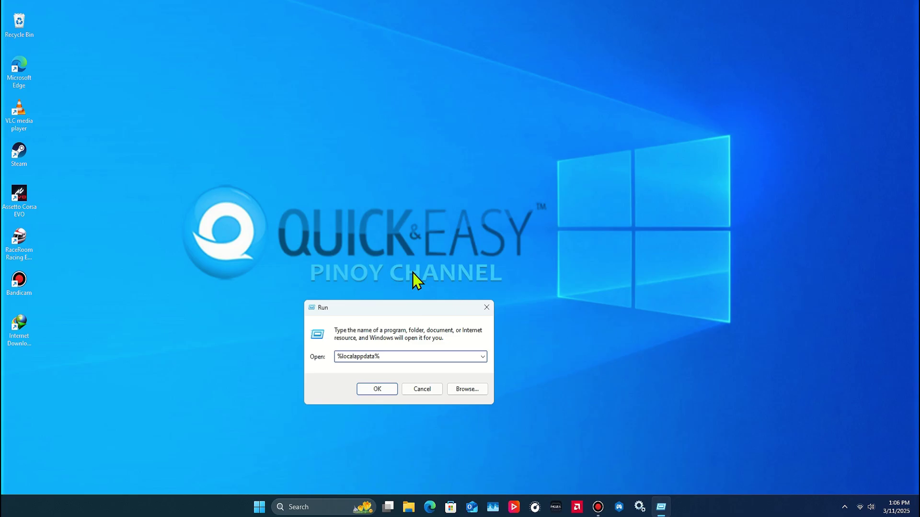
key(Return)
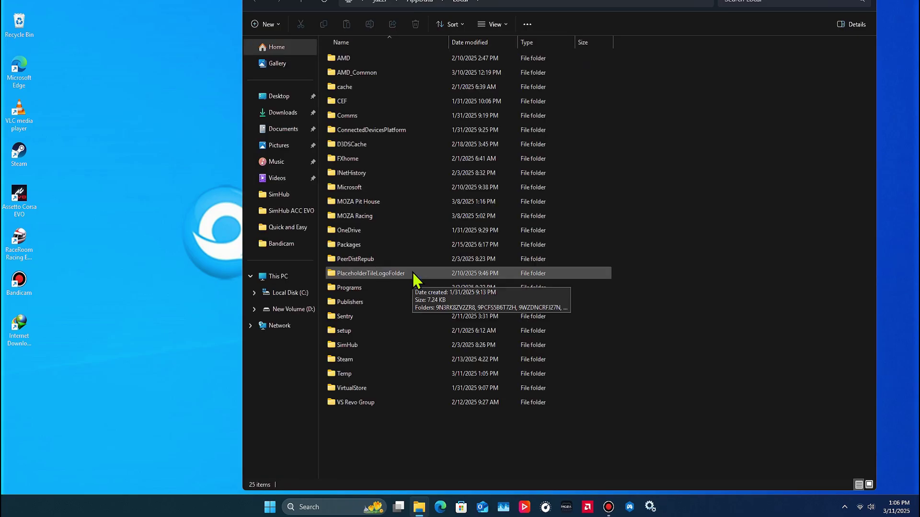
Step: Delete the Steam folder from the local application data folder, retrying the deletion
click(367, 361)
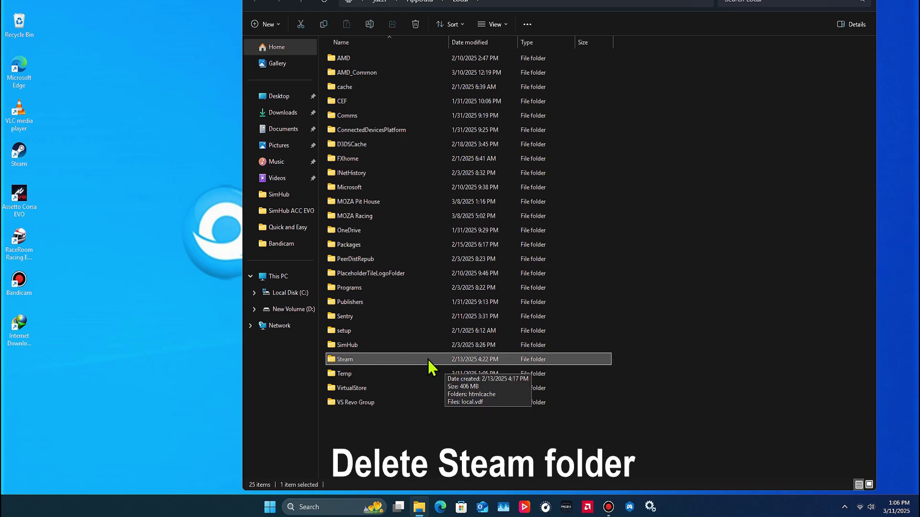
right_click(399, 362)
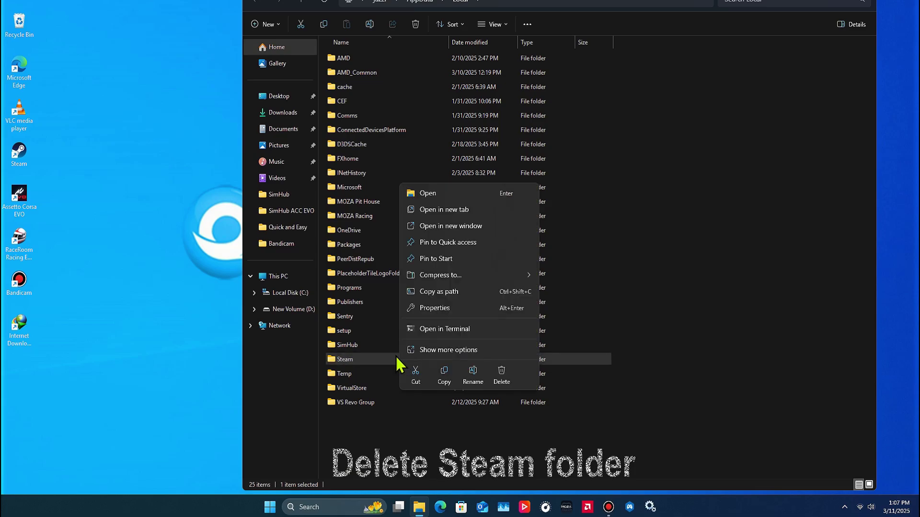
click(502, 374)
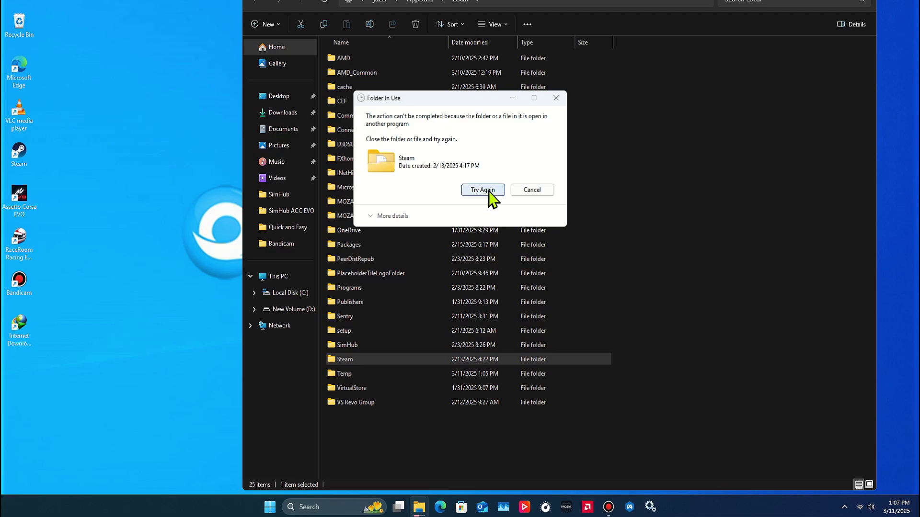
click(498, 194)
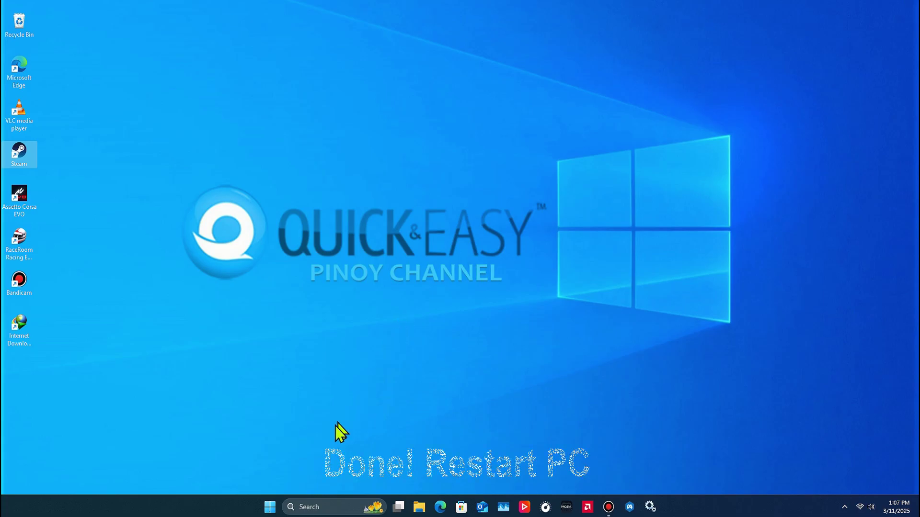
Step: Restart the PC
click(270, 507)
click(578, 472)
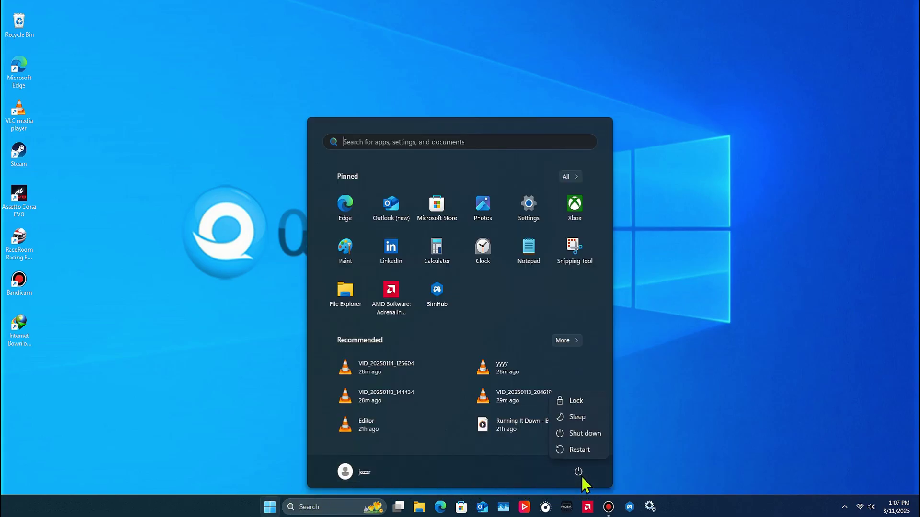
click(599, 452)
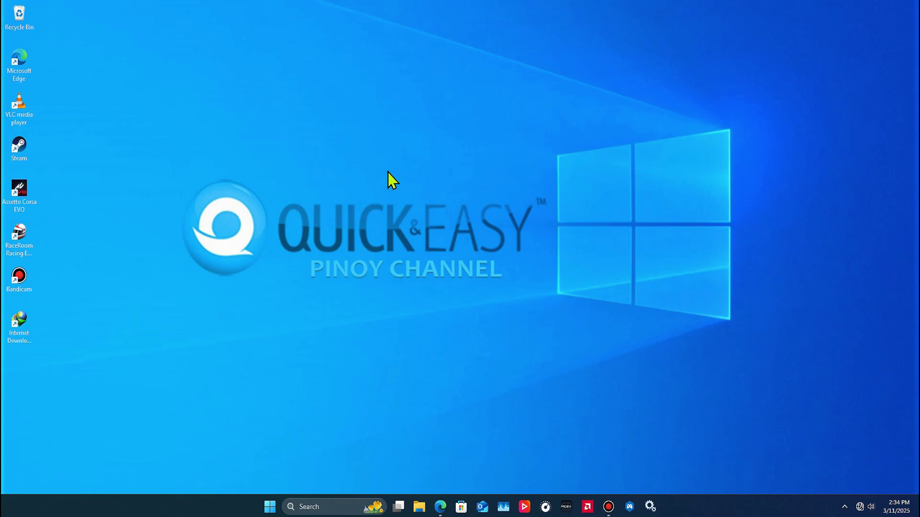
Step: Launch Steam from the desktop and show the Assetto Corsa EVO page in the game library
double_click(18, 145)
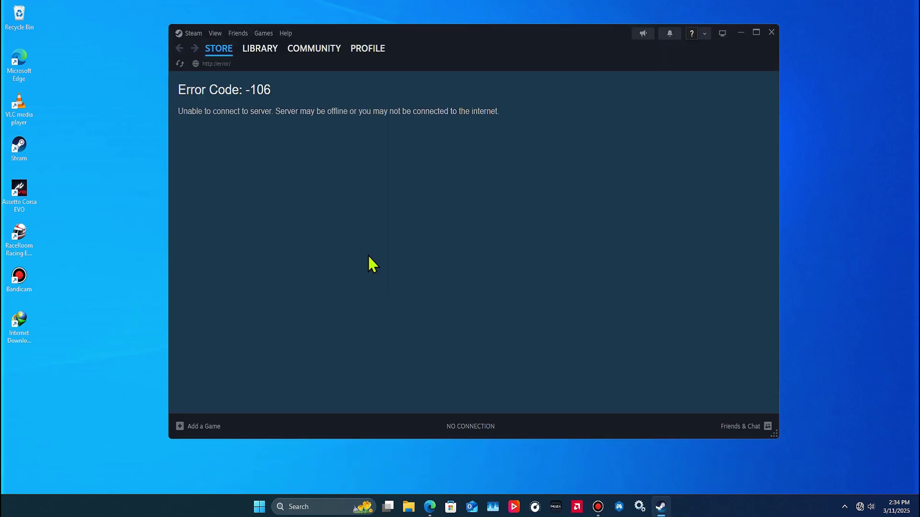
mouse_move(262, 52)
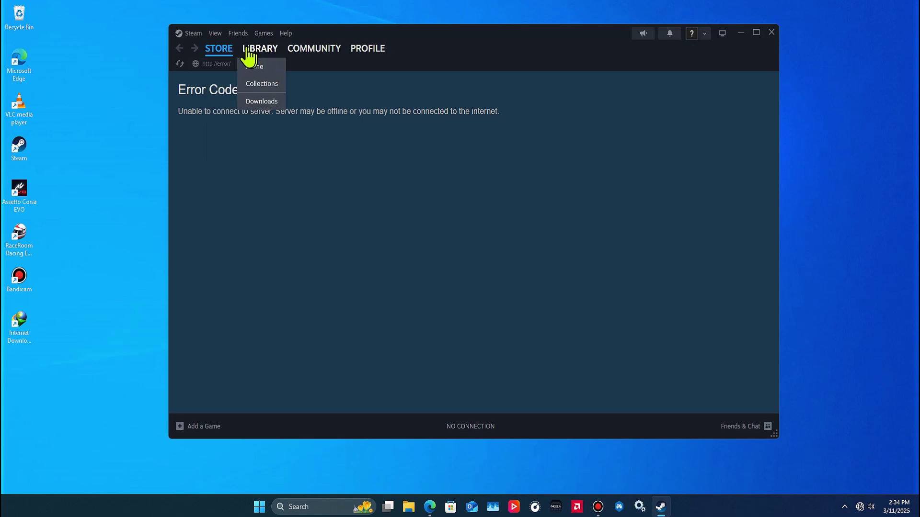
click(267, 54)
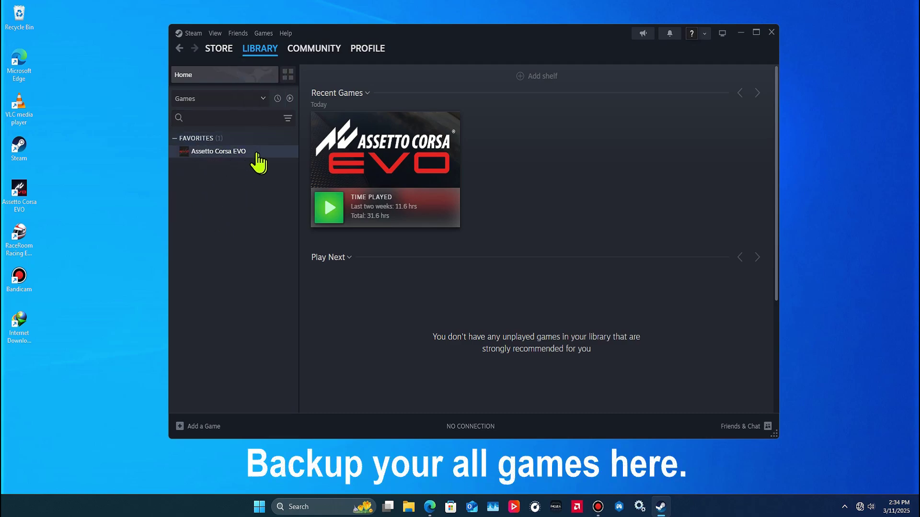
click(237, 152)
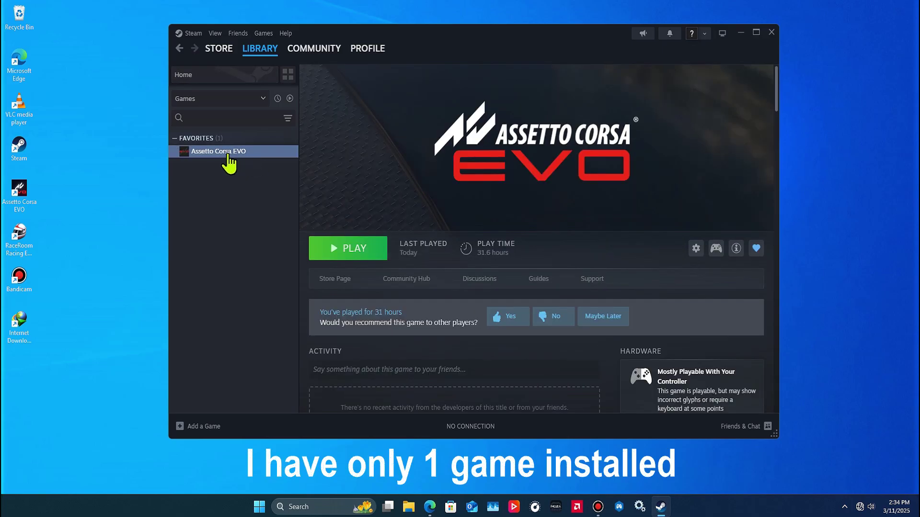
Step: Start a backup of the Assetto Corsa EVO game files from the library
right_click(273, 153)
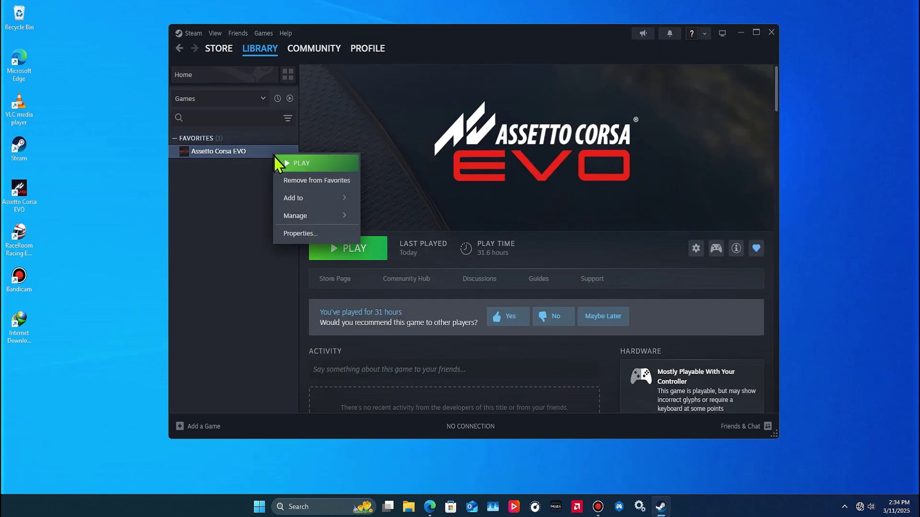
mouse_move(304, 216)
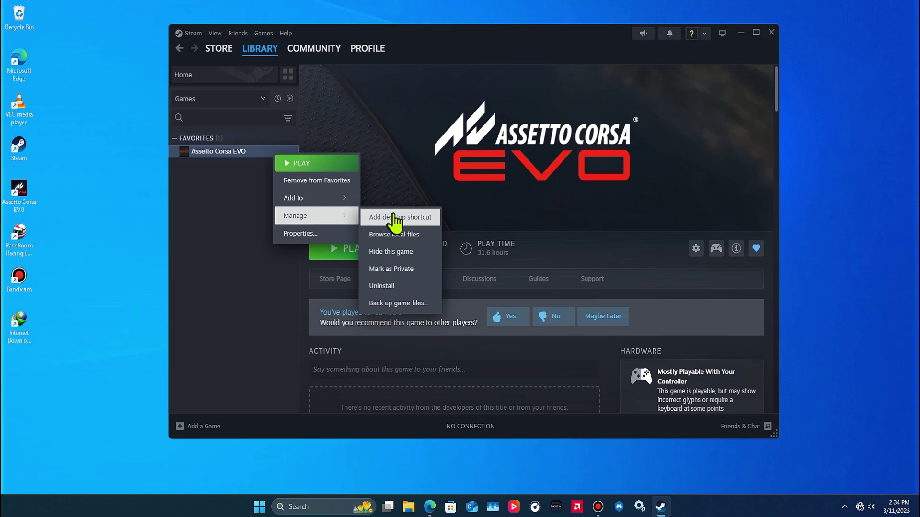
click(432, 306)
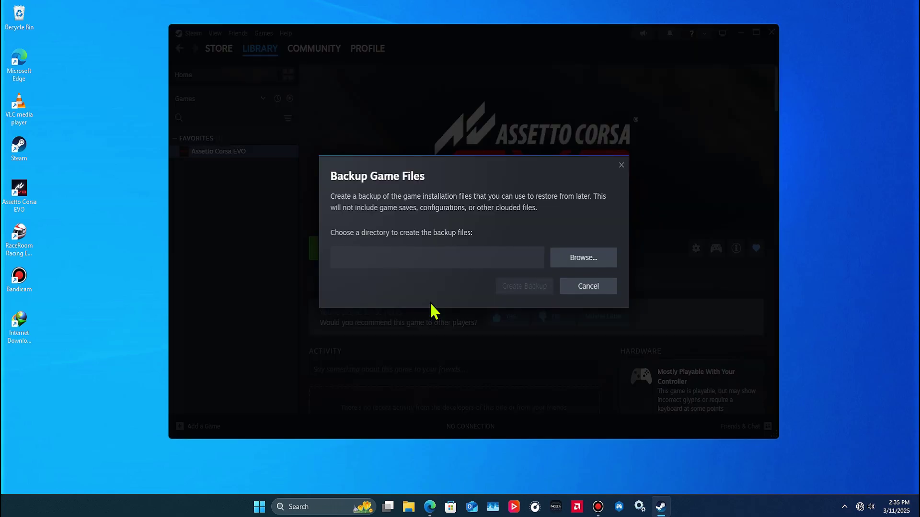
Step: Browse for a backup destination and create a folder named Assetto Corsa Backup on New Volume (D:)
click(596, 267)
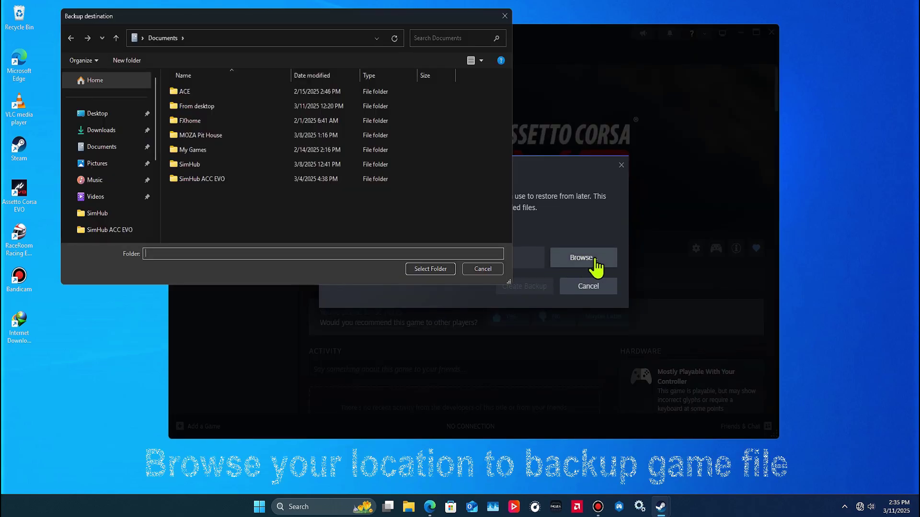
scroll(127, 190, down, 3)
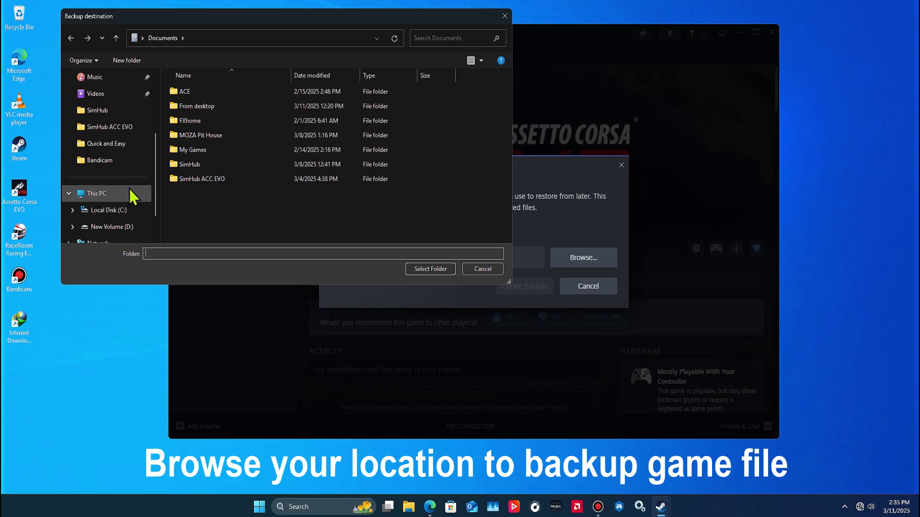
scroll(103, 194, down, 1)
click(93, 194)
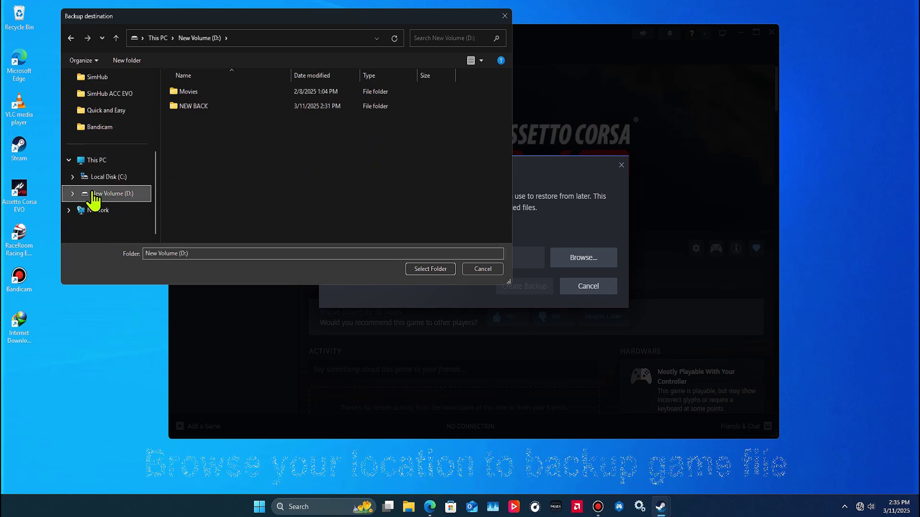
right_click(222, 146)
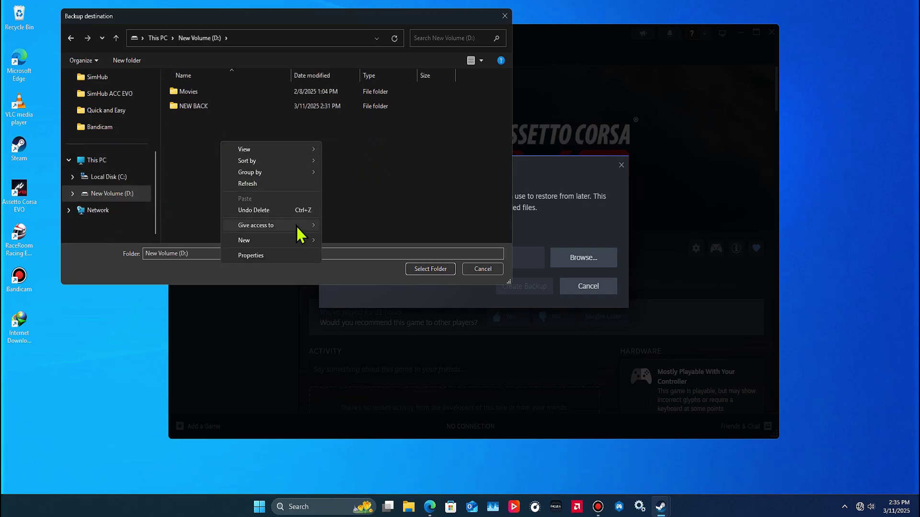
mouse_move(303, 242)
click(342, 241)
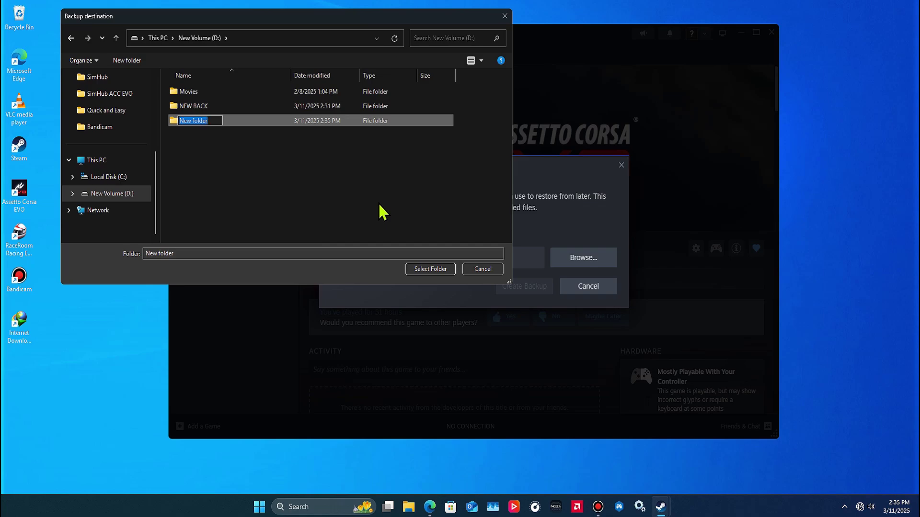
text(Assetto Corsa Backup)
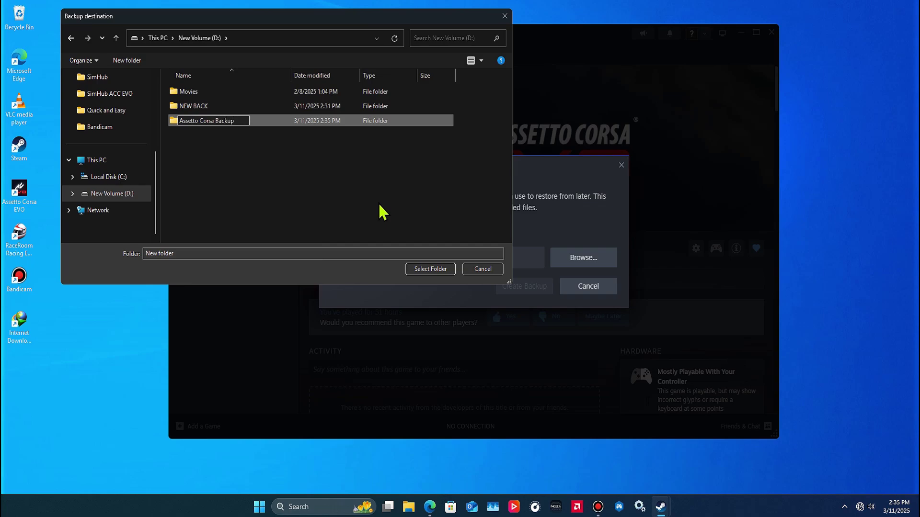
click(381, 211)
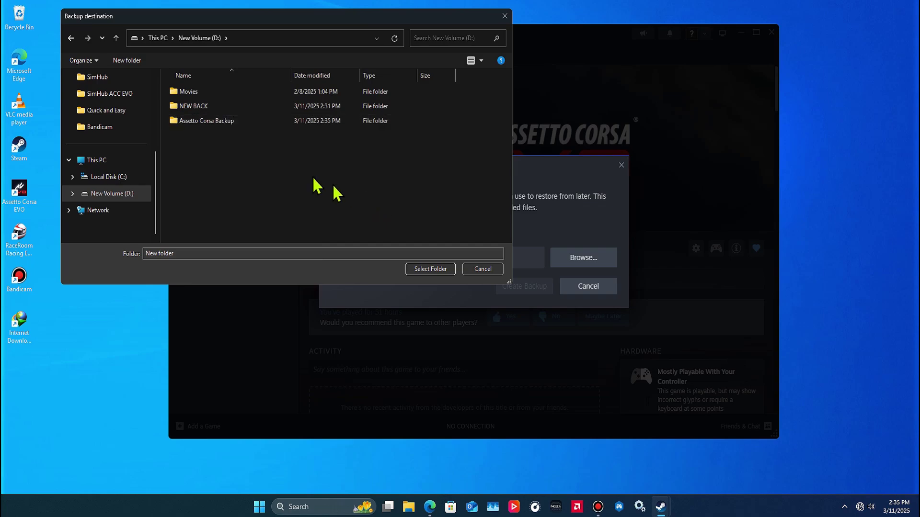
Step: Choose the Assetto Corsa Backup folder as the destination, create the game backup and close the backup dialog
click(239, 133)
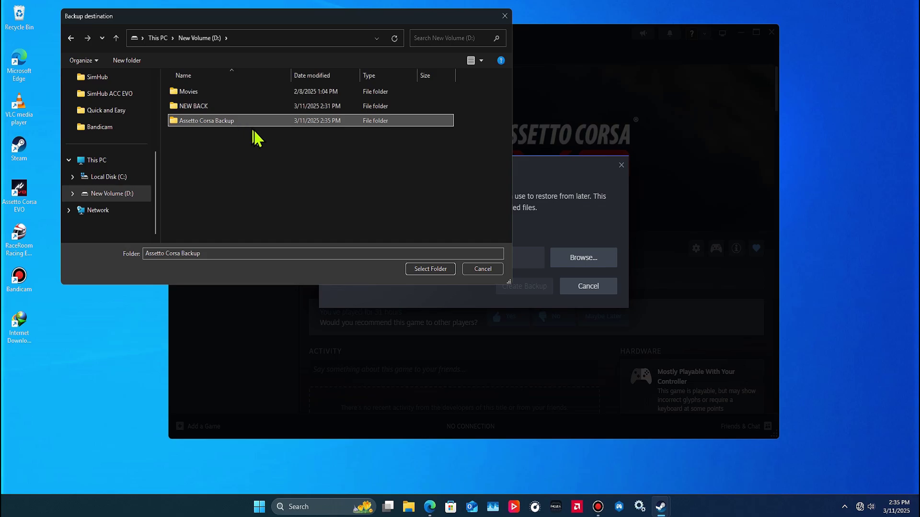
click(440, 271)
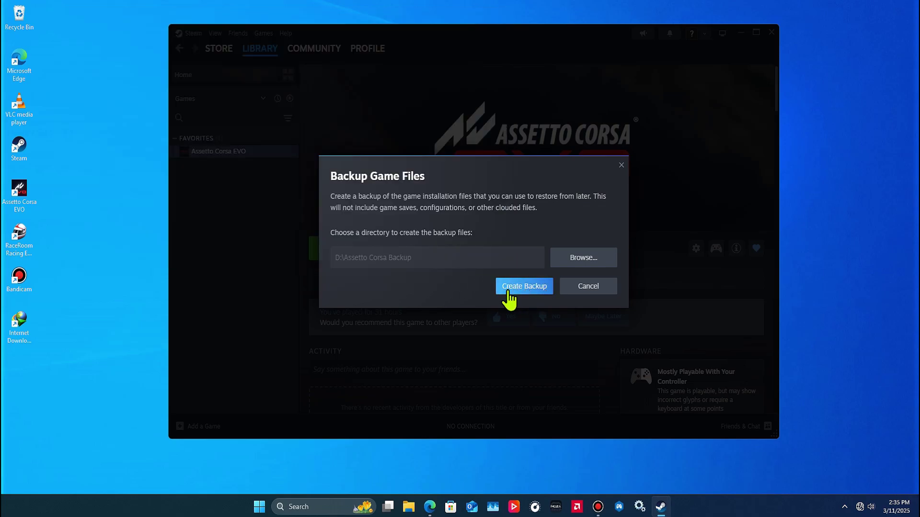
click(539, 293)
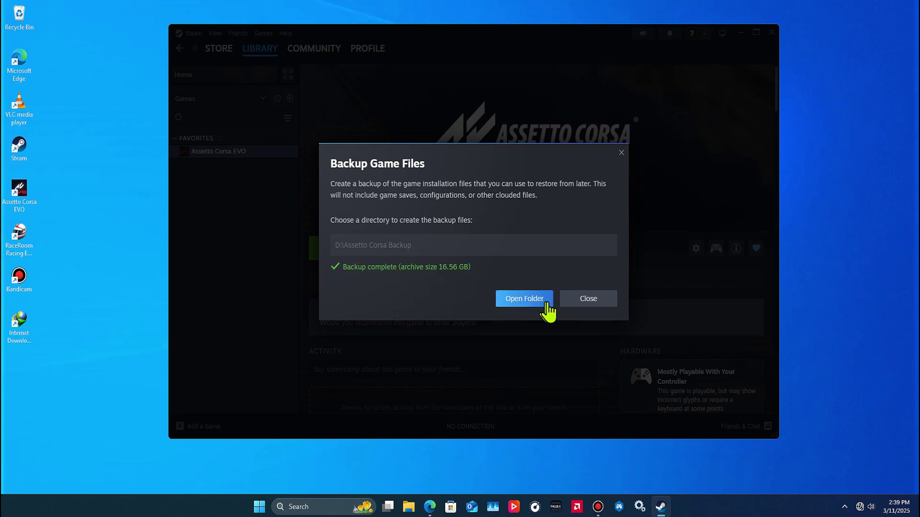
click(584, 299)
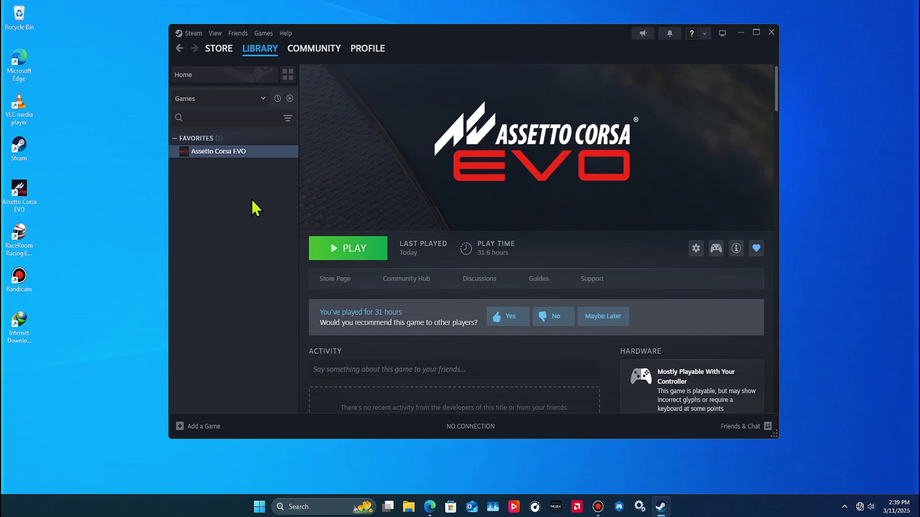
Step: Close the Steam window and exit the Steam client running in the background
click(772, 31)
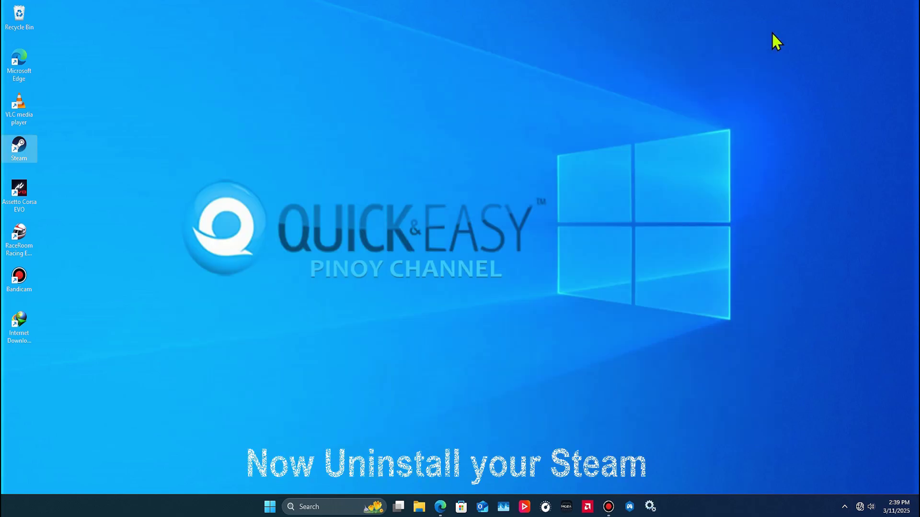
click(845, 507)
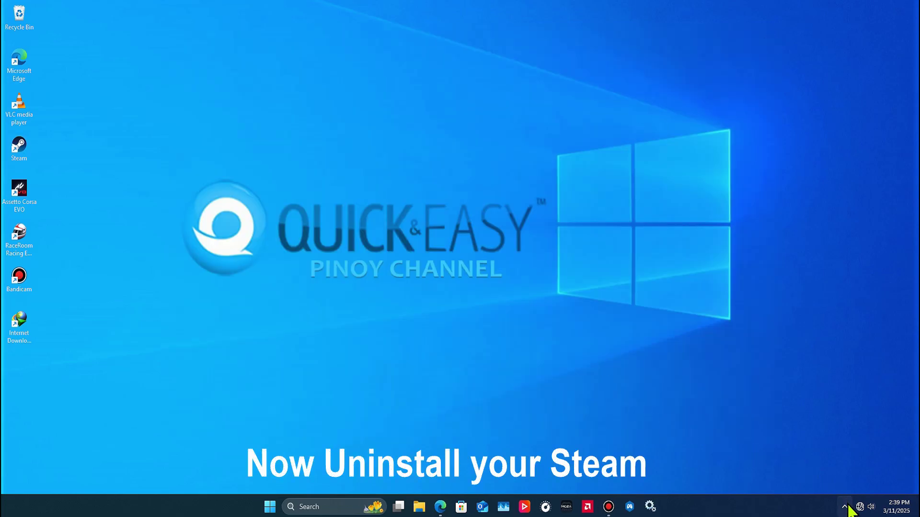
right_click(843, 479)
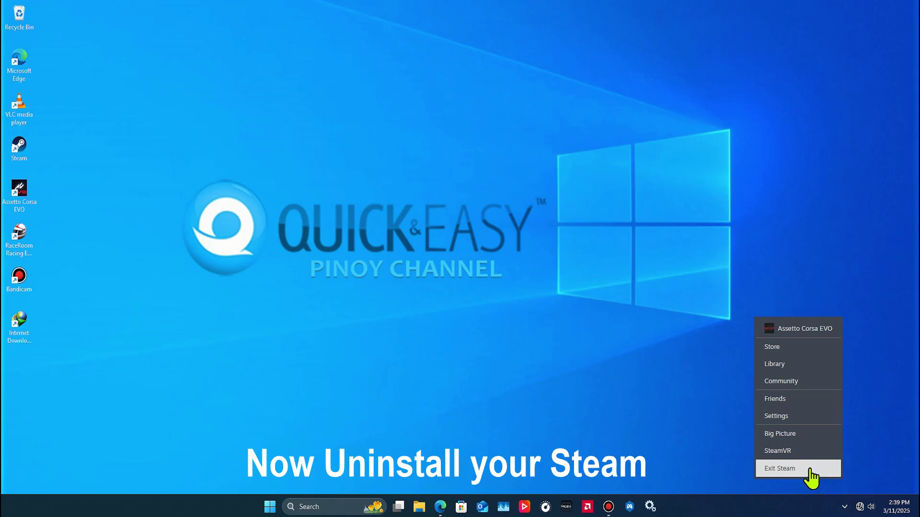
click(809, 470)
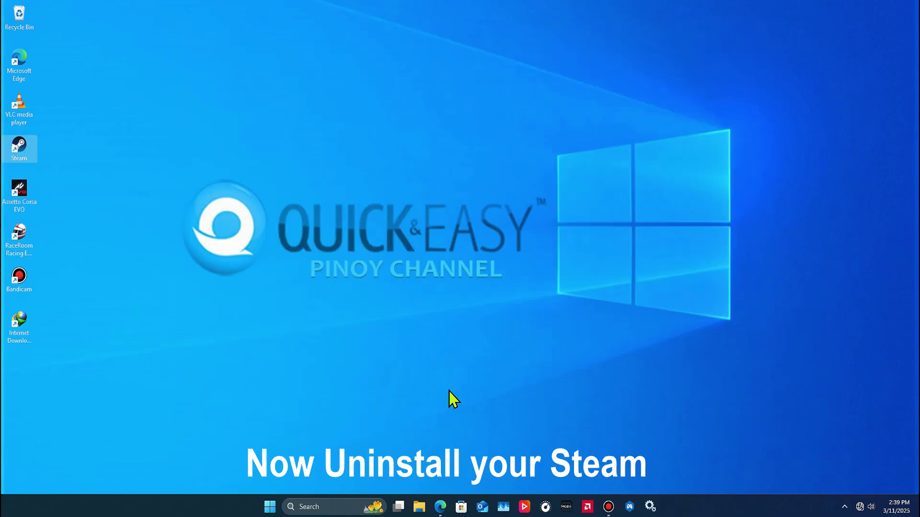
Step: Open the list of installed apps in Windows Settings
click(270, 506)
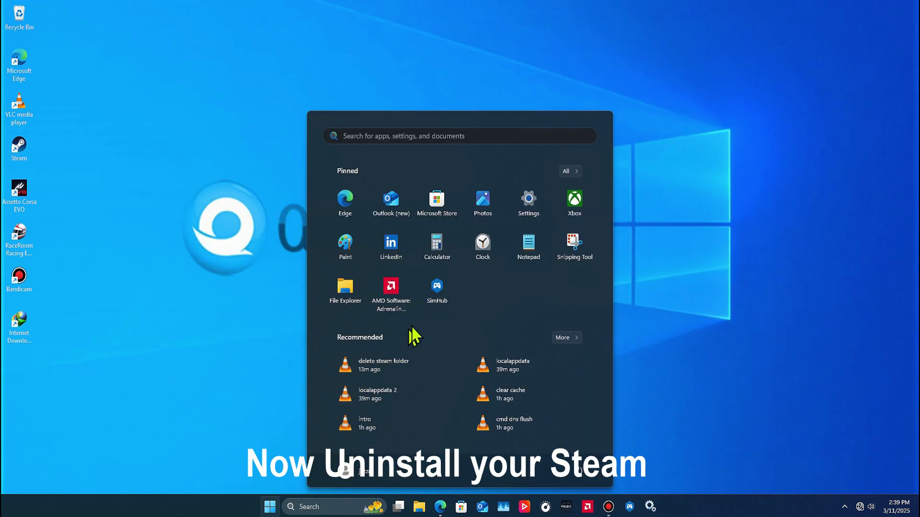
click(529, 218)
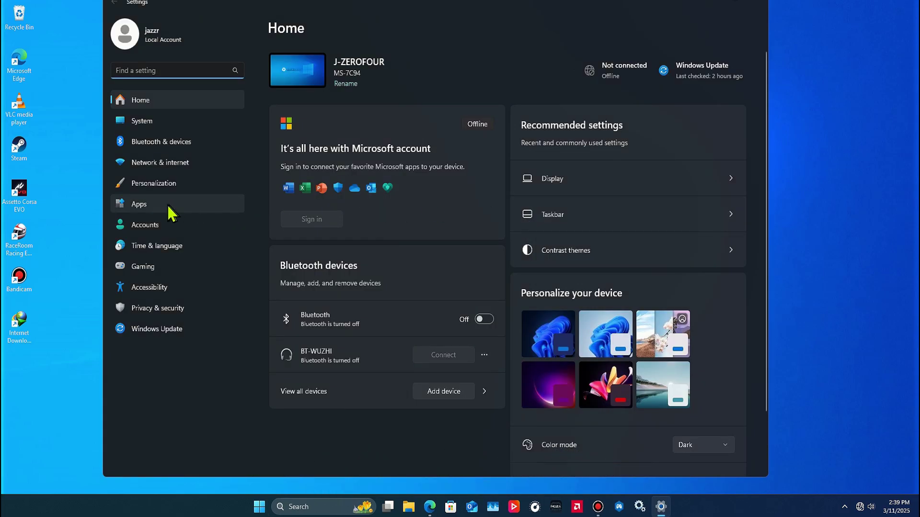
click(215, 209)
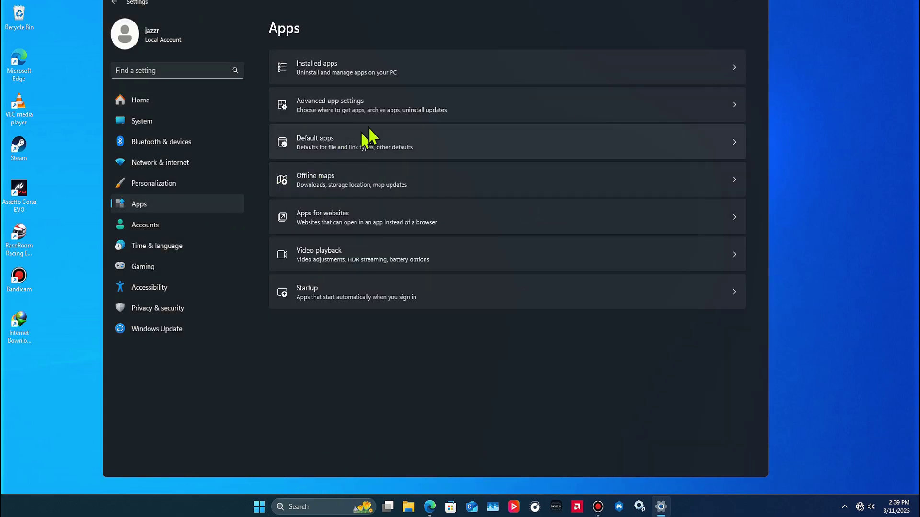
click(495, 72)
Step: Uninstall Steam from the installed apps list and confirm the removal in the Steam uninstaller
scroll(489, 277, down, 15)
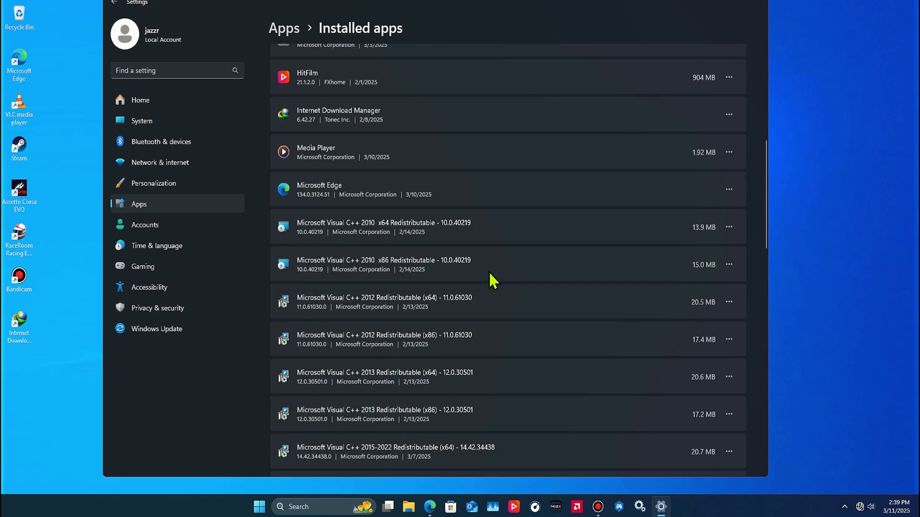
scroll(491, 275, down, 9)
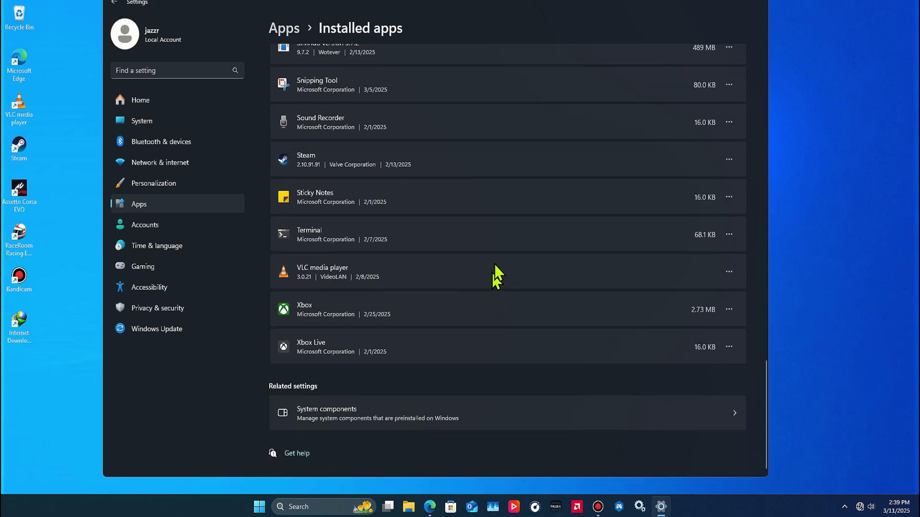
click(729, 159)
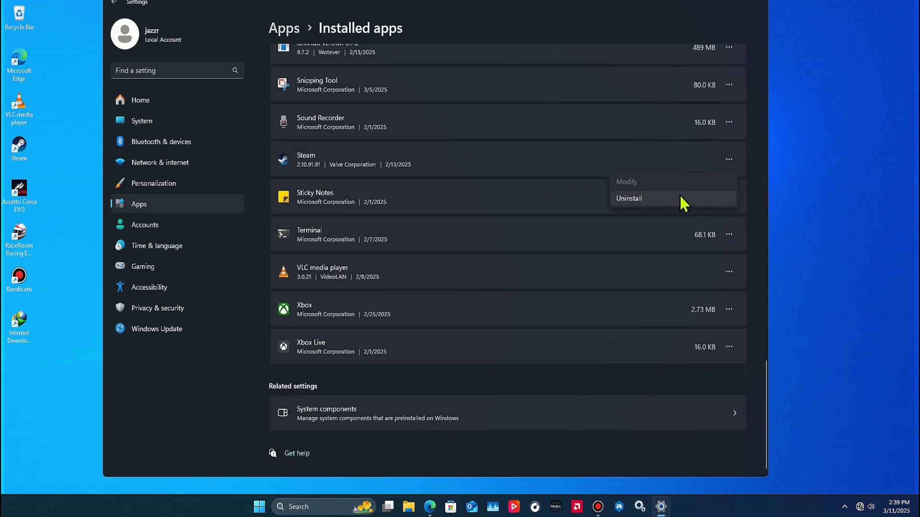
click(694, 199)
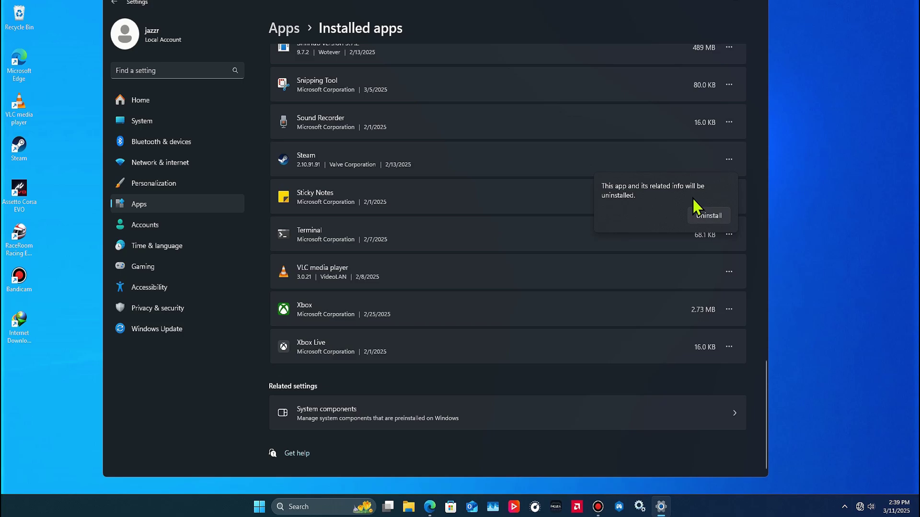
click(711, 218)
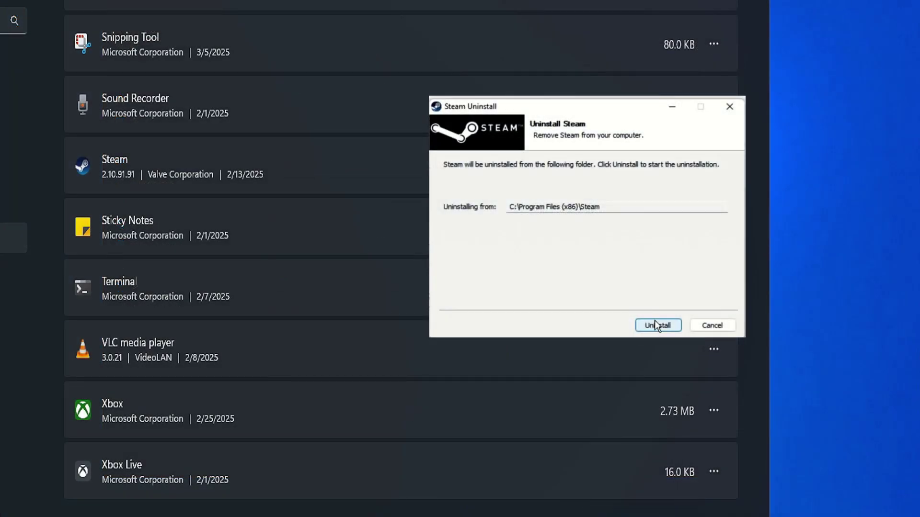
click(655, 322)
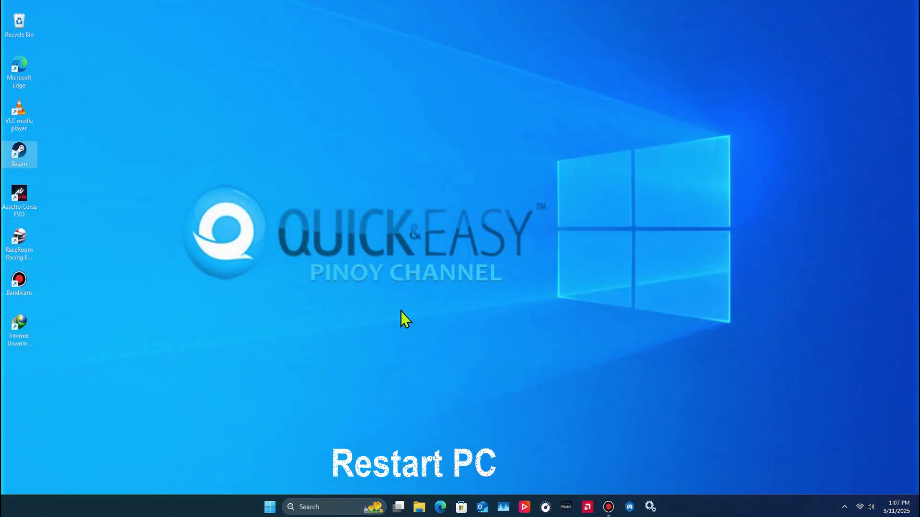
Step: Restart the PC after removing Steam
click(269, 507)
click(579, 473)
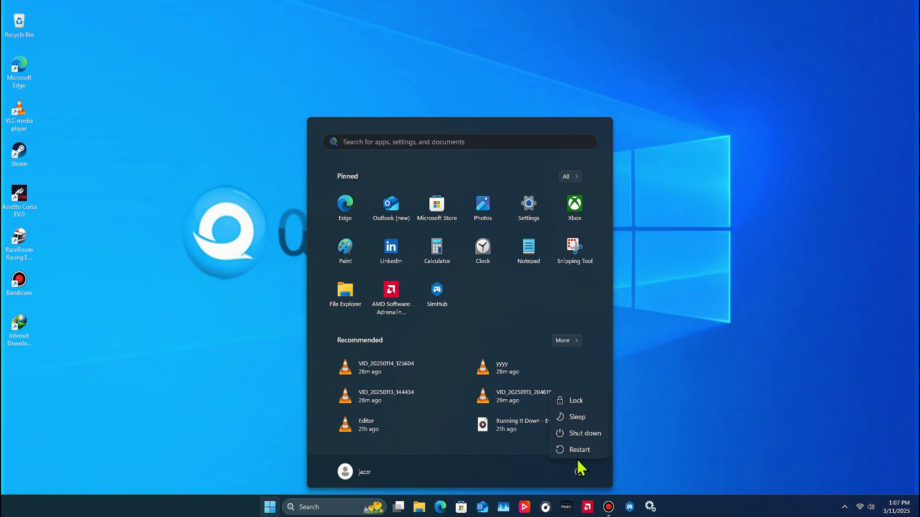
click(601, 453)
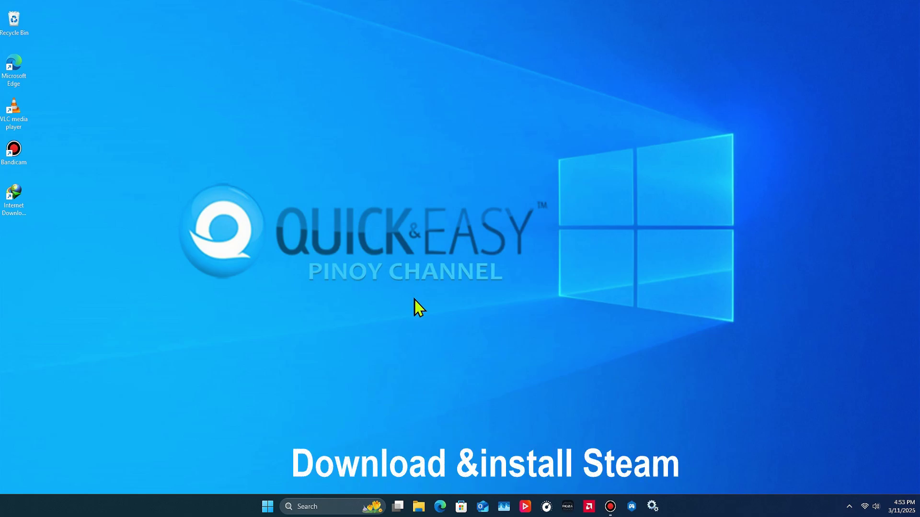
Step: Open Microsoft Edge and search the web for "steam.for pc"
click(442, 507)
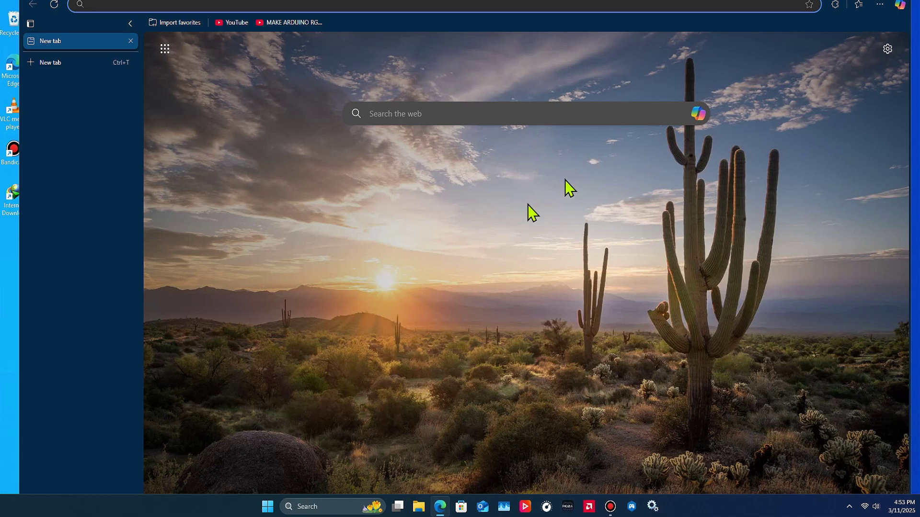
click(880, 6)
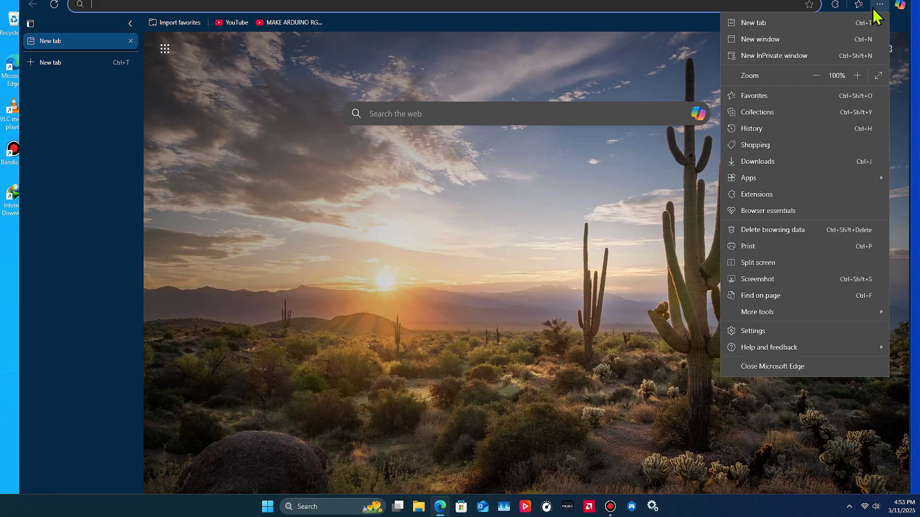
click(526, 7)
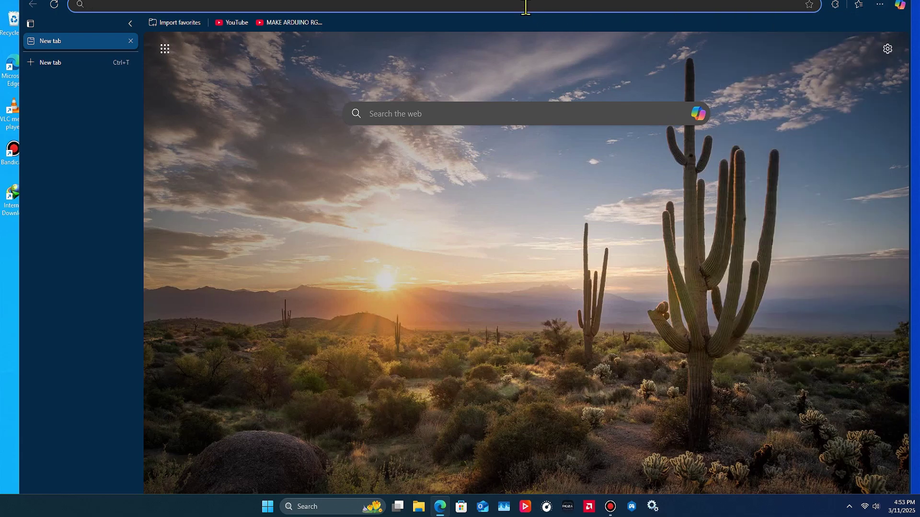
text(stea)
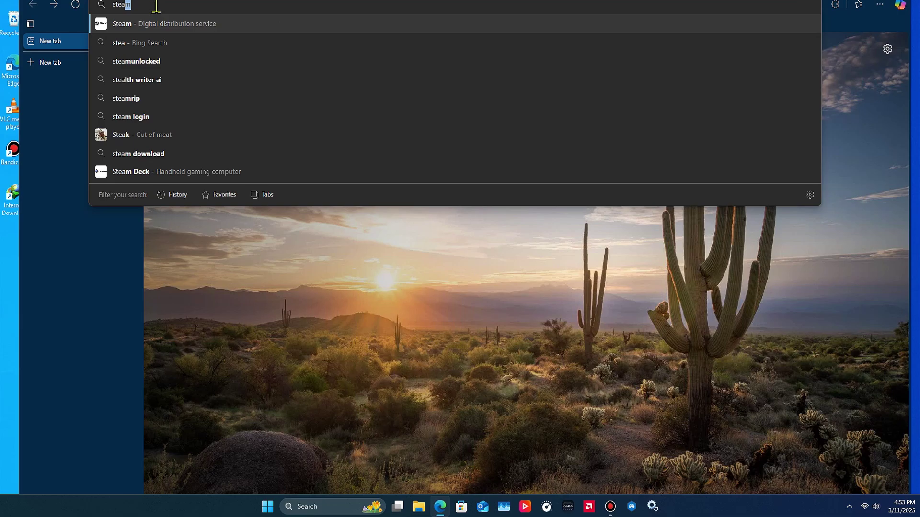
text(m.)
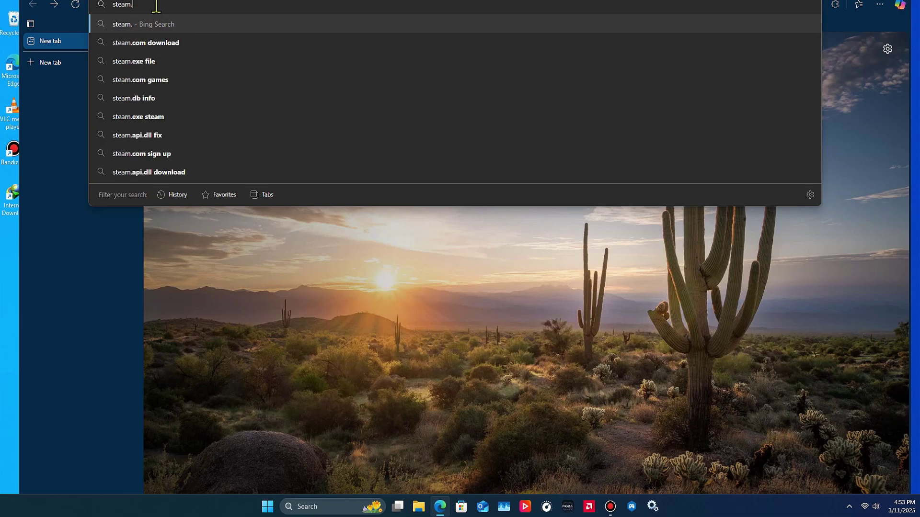
text(for pc)
key(Return)
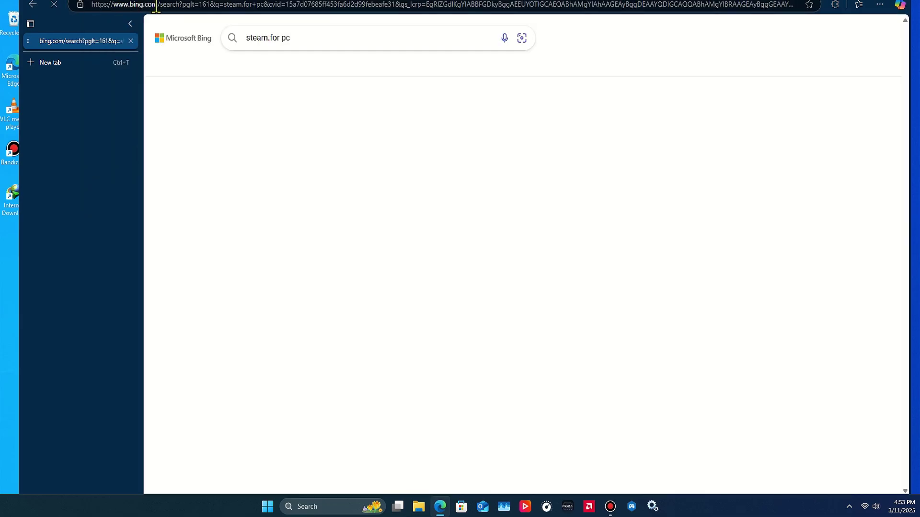
Step: Open the official Steam store site from the search results and request the Windows installer from its install page
scroll(252, 175, down, 1)
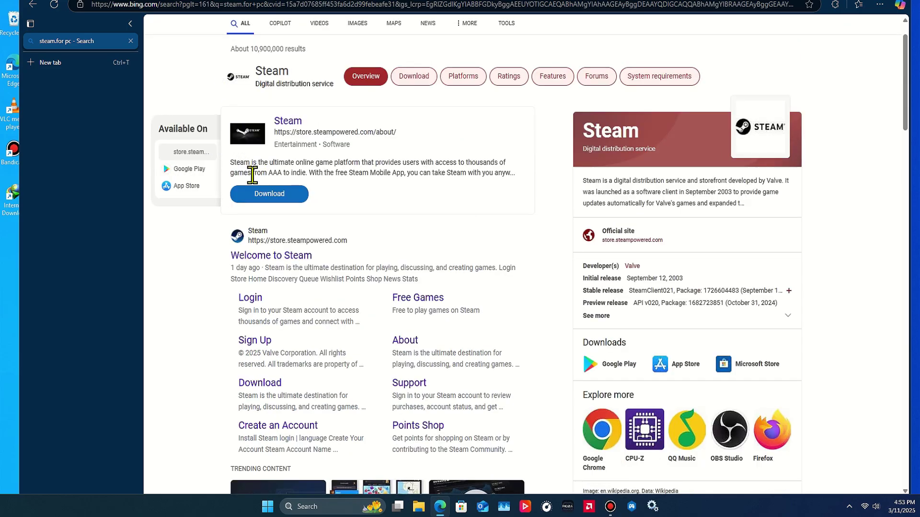
click(285, 256)
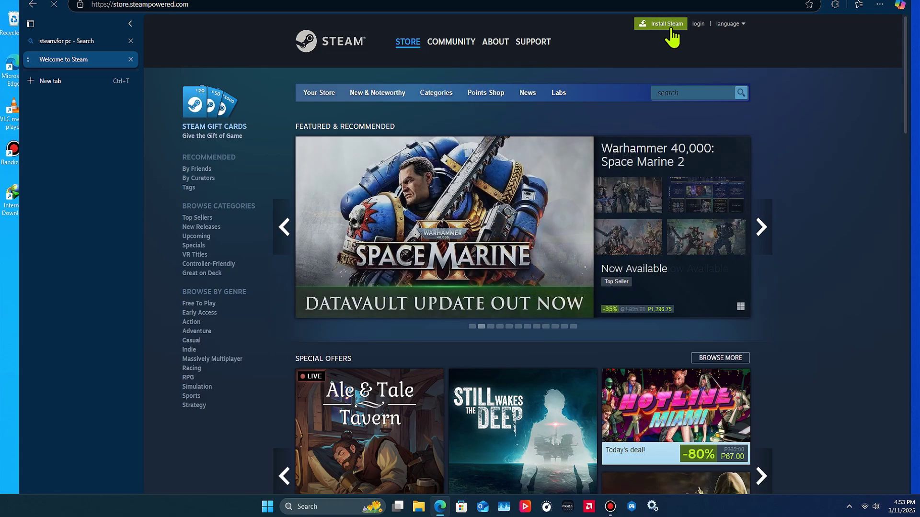
click(671, 30)
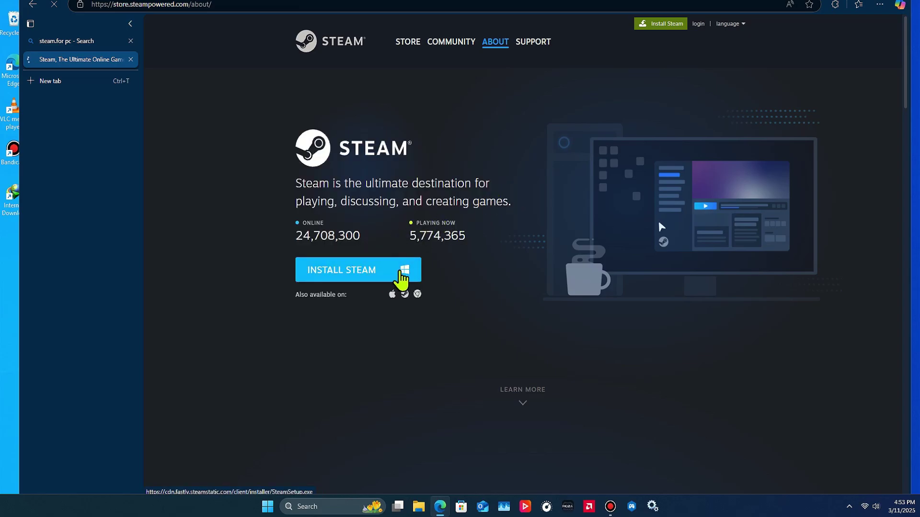
click(402, 278)
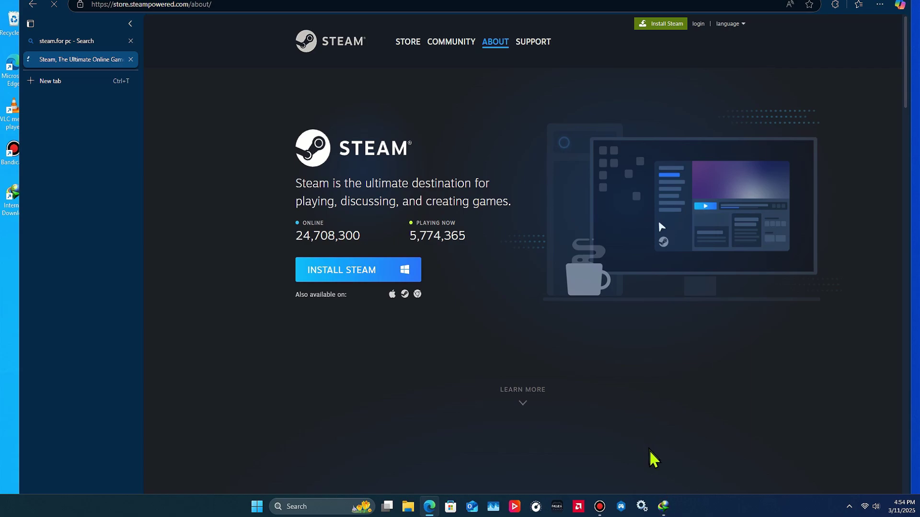
Step: Decline the Internet Download Manager registration and download SteamSetup.exe, creating the Downloads\Programs folder for it
click(663, 507)
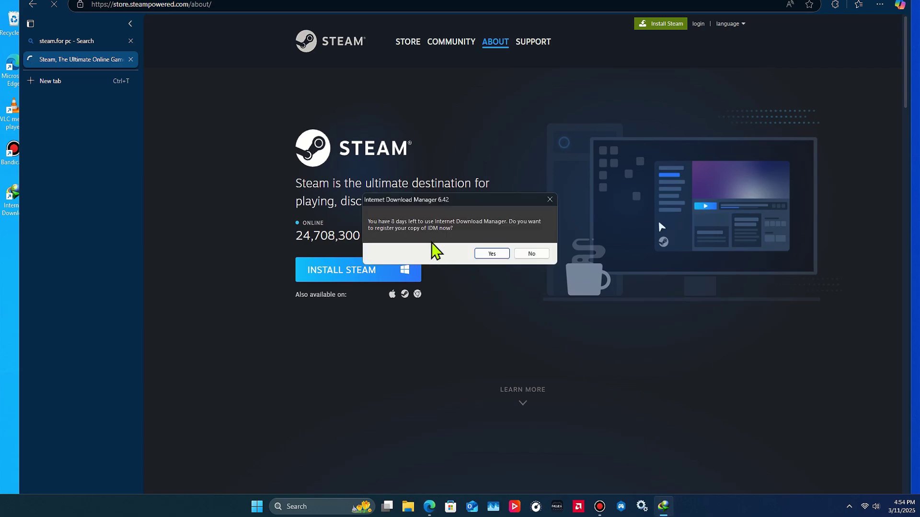
click(540, 254)
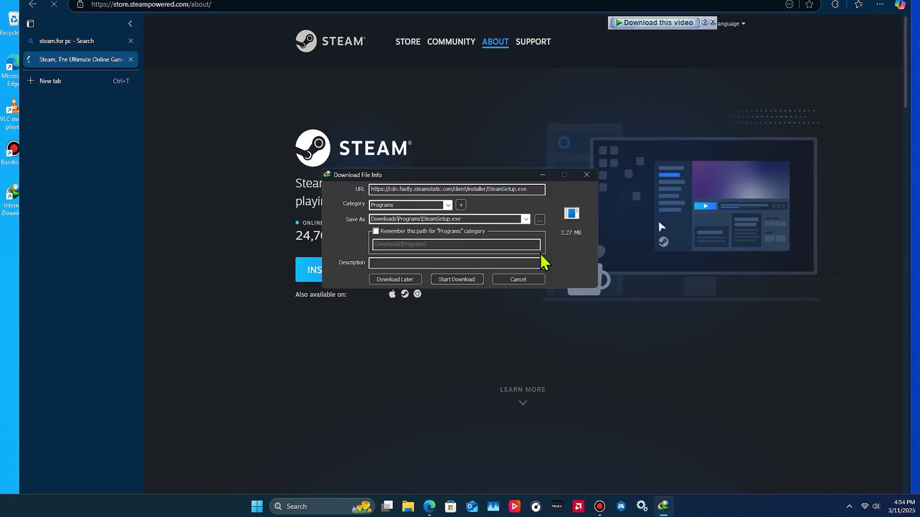
click(472, 279)
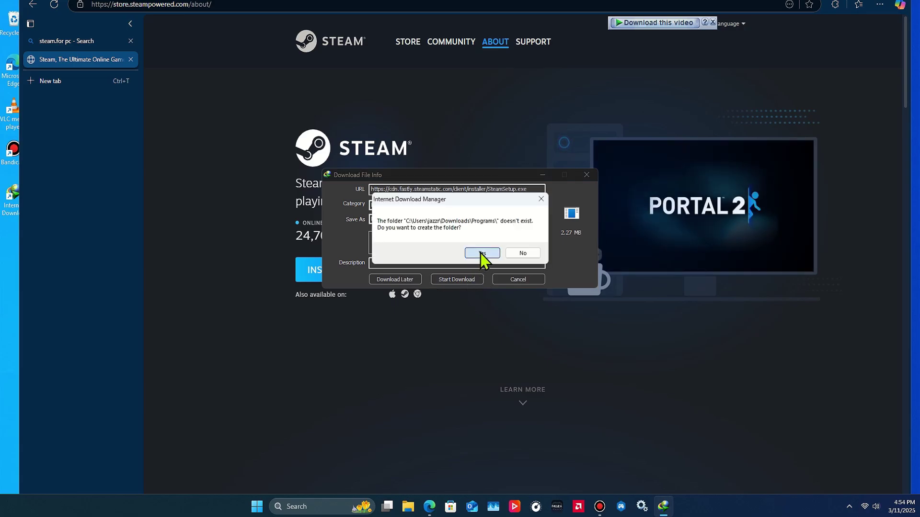
click(481, 253)
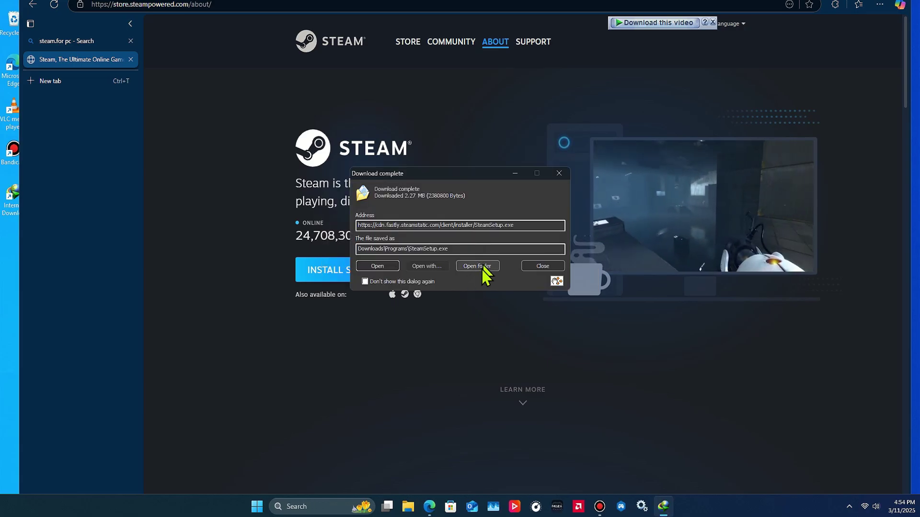
Step: Open the folder containing the downloaded installer and run SteamSetup
click(478, 266)
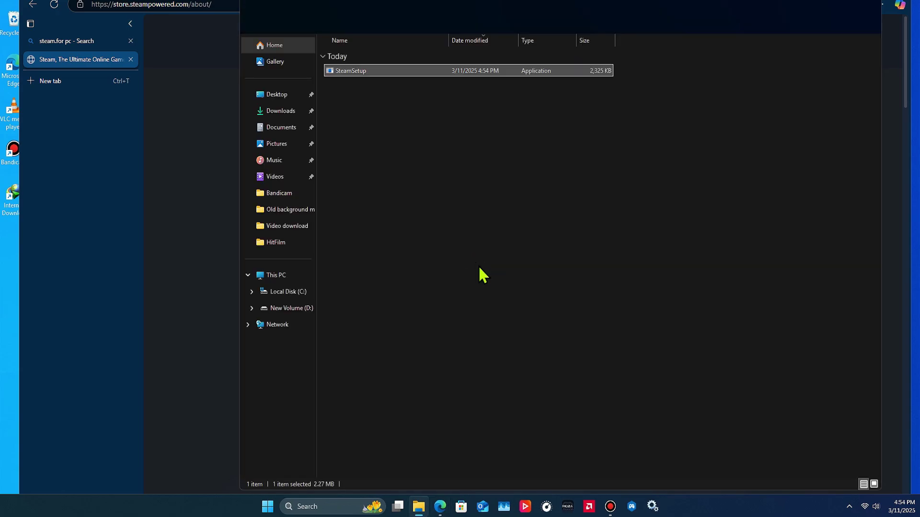
click(411, 69)
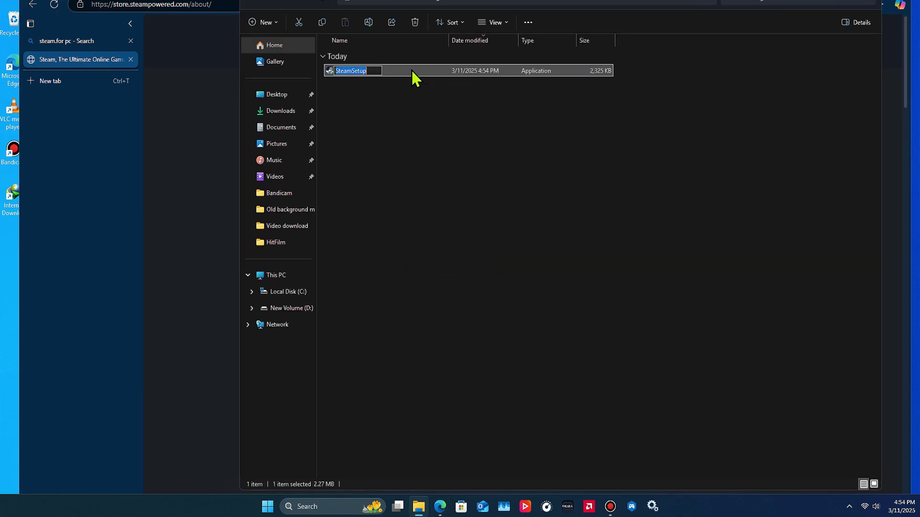
key(Escape)
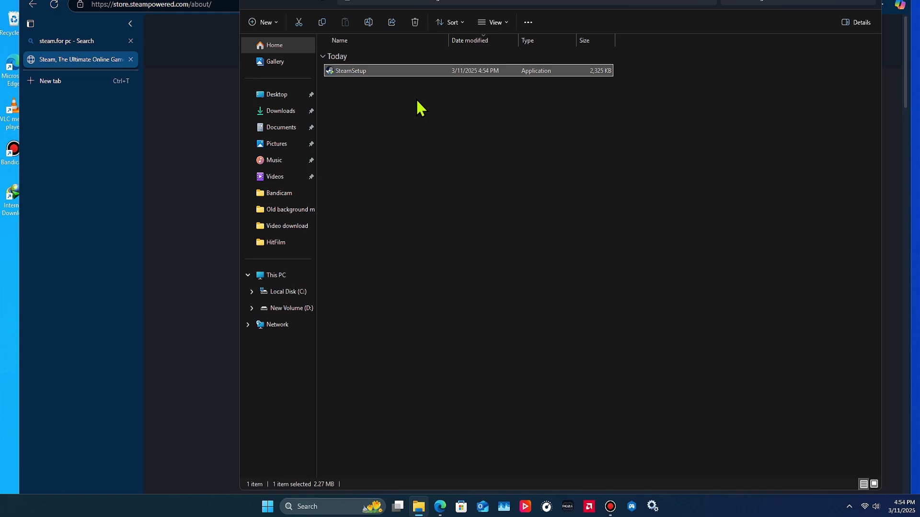
double_click(429, 70)
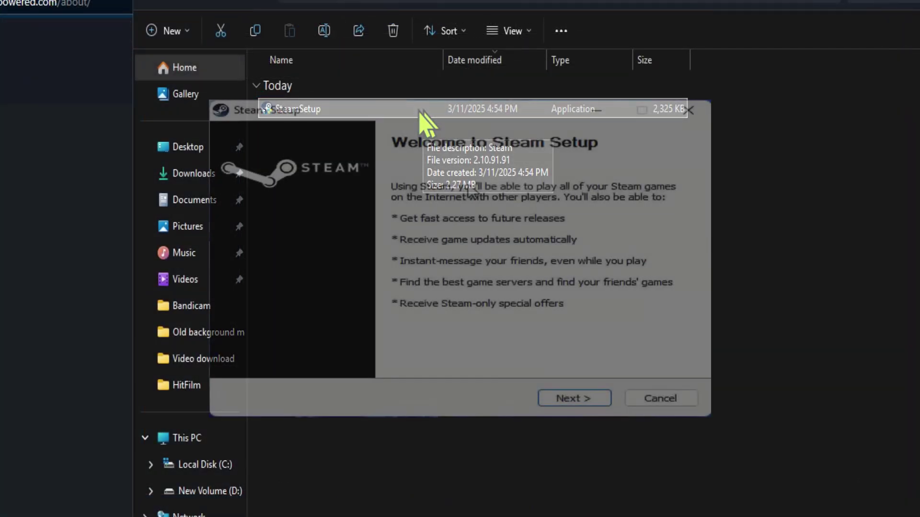
Step: Install Steam in English to the destination folder C:\Program Files (x86)\Steam
key(Return)
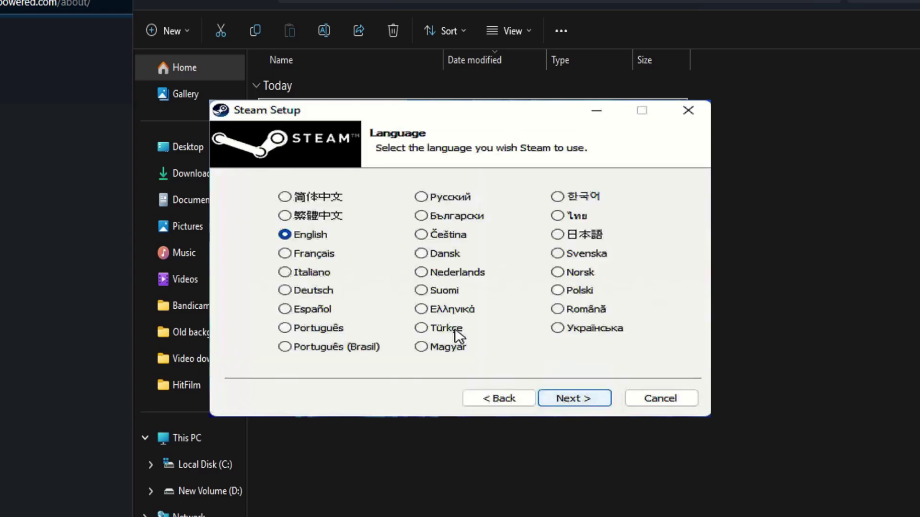
click(570, 399)
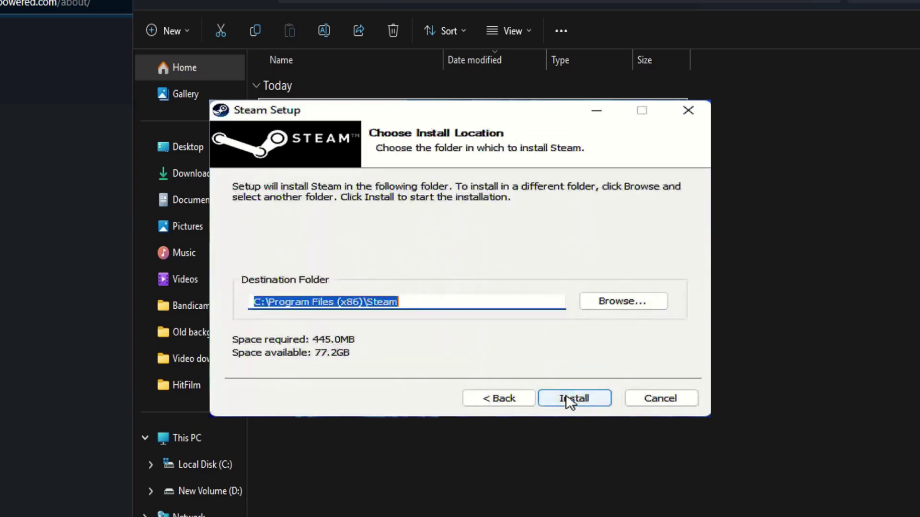
click(410, 303)
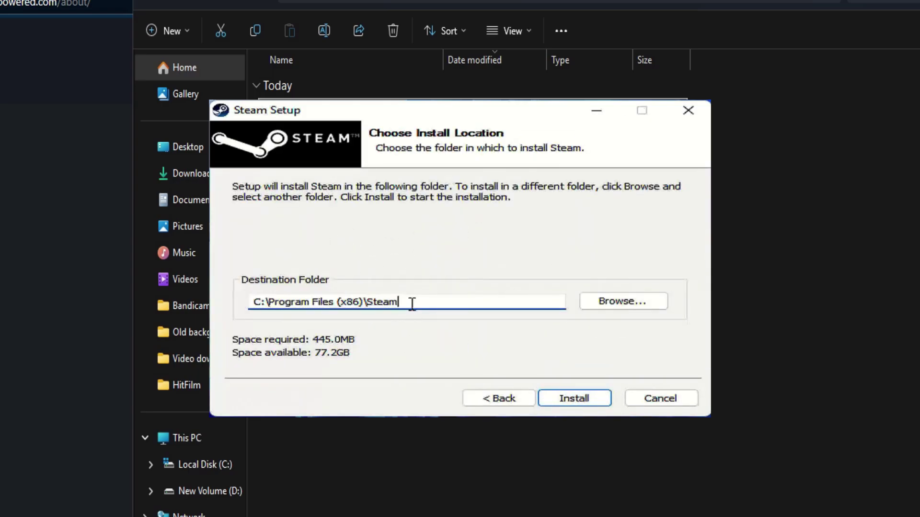
click(584, 401)
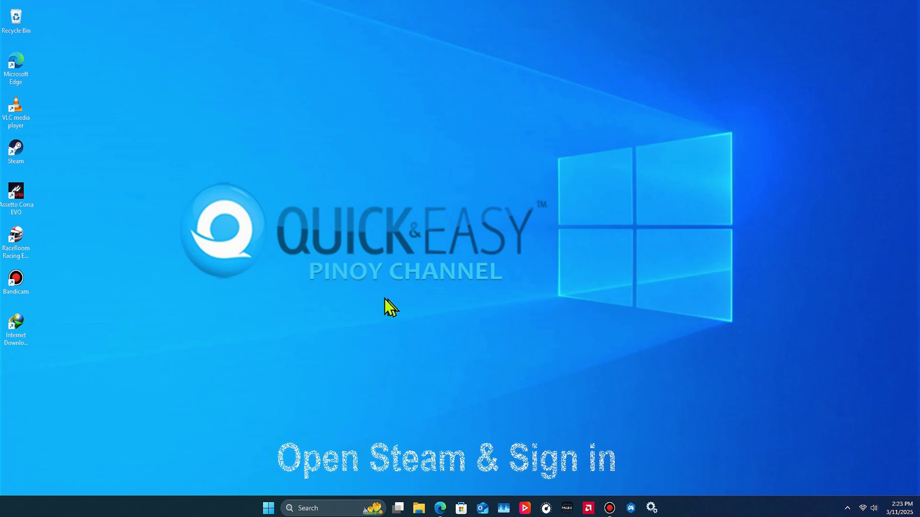
Step: Launch the Steam client from the desktop and look over its store page
double_click(25, 157)
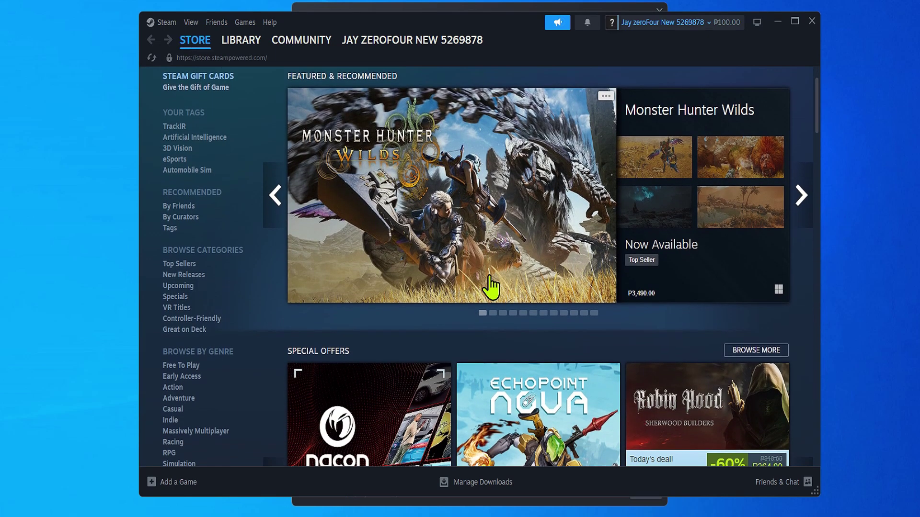
scroll(448, 287, down, 4)
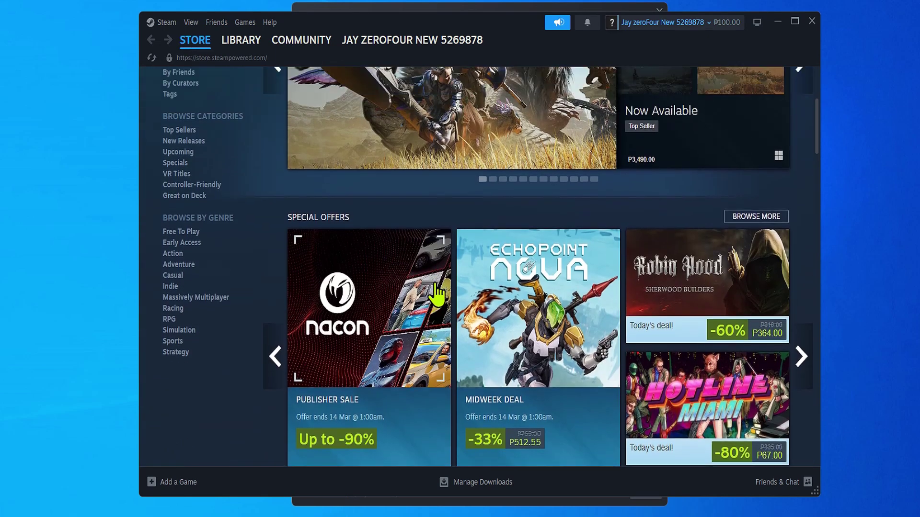
scroll(437, 296, up, 4)
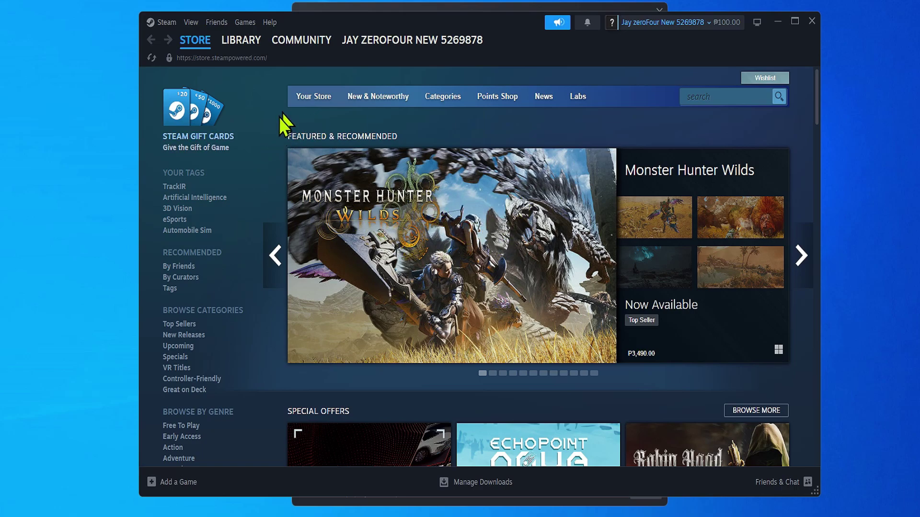
Step: Restore the game backup from D:\NEW BACK\Assetto Corsa EVO and install the game with desktop and start menu shortcuts
click(169, 25)
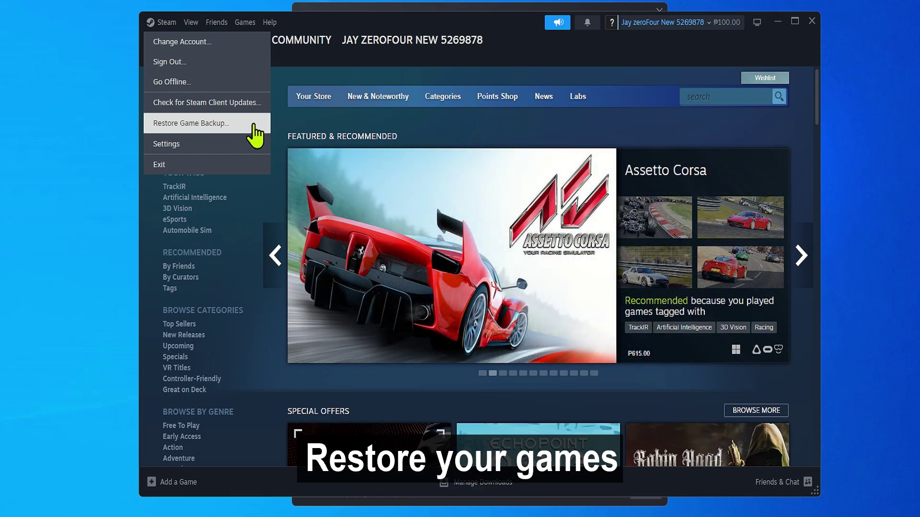
click(254, 136)
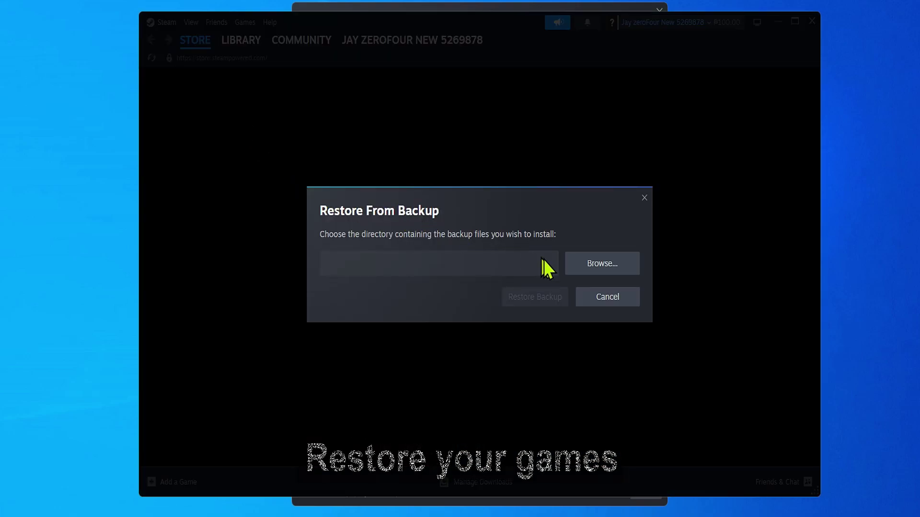
click(614, 265)
click(107, 242)
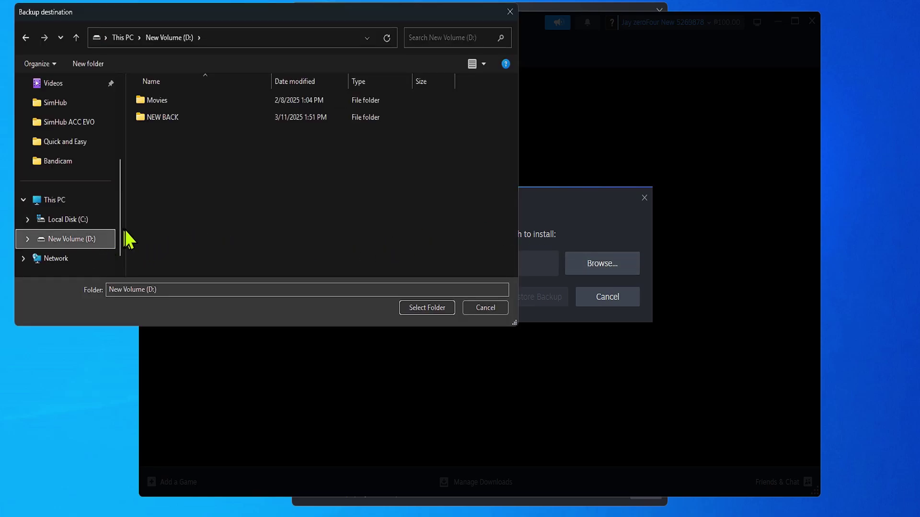
double_click(195, 114)
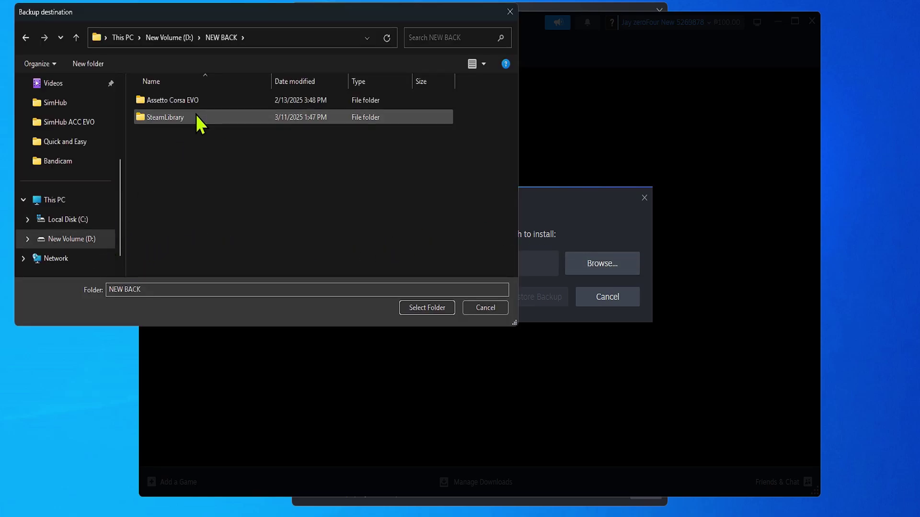
click(203, 99)
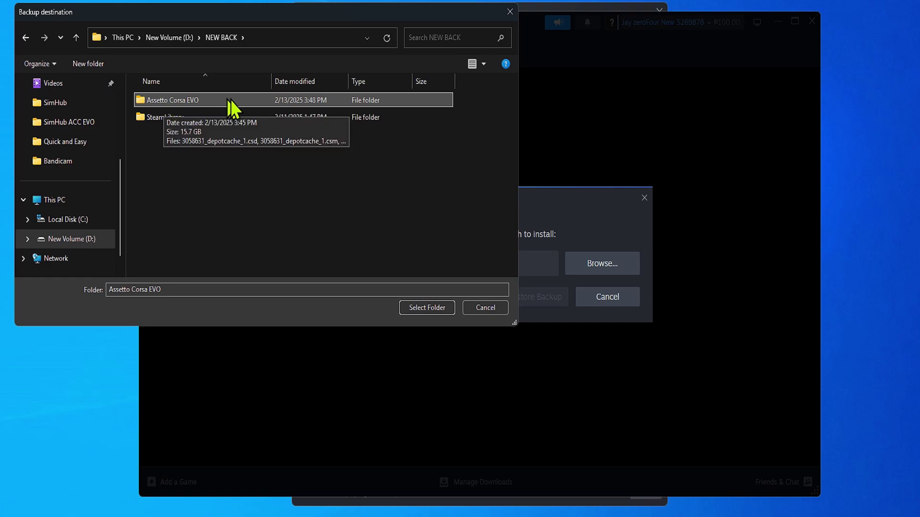
click(426, 308)
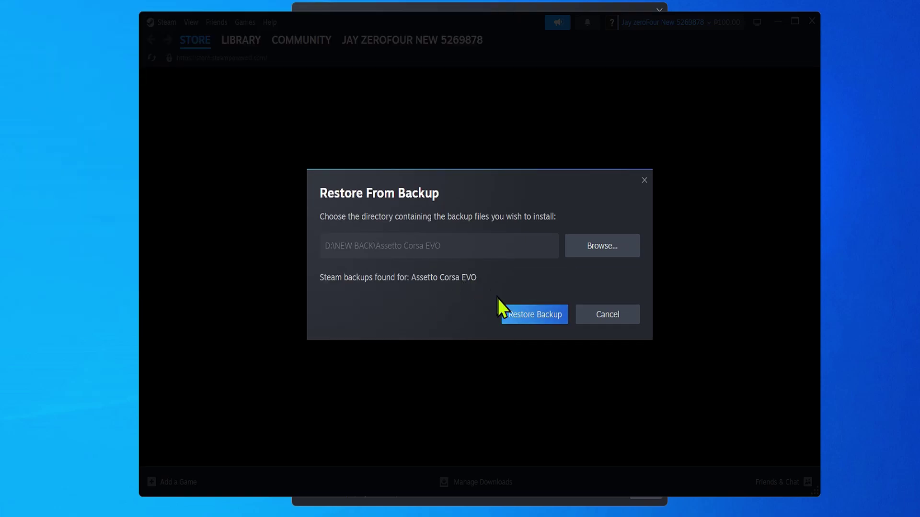
click(562, 325)
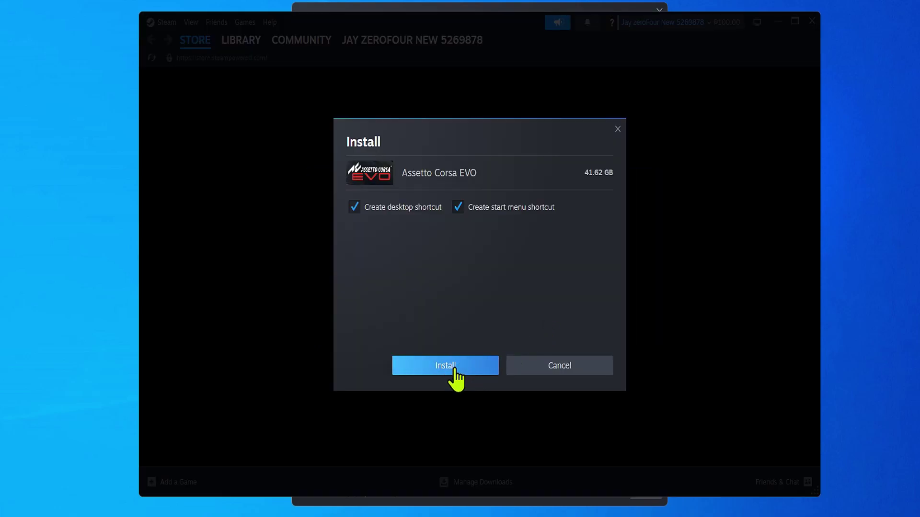
click(485, 370)
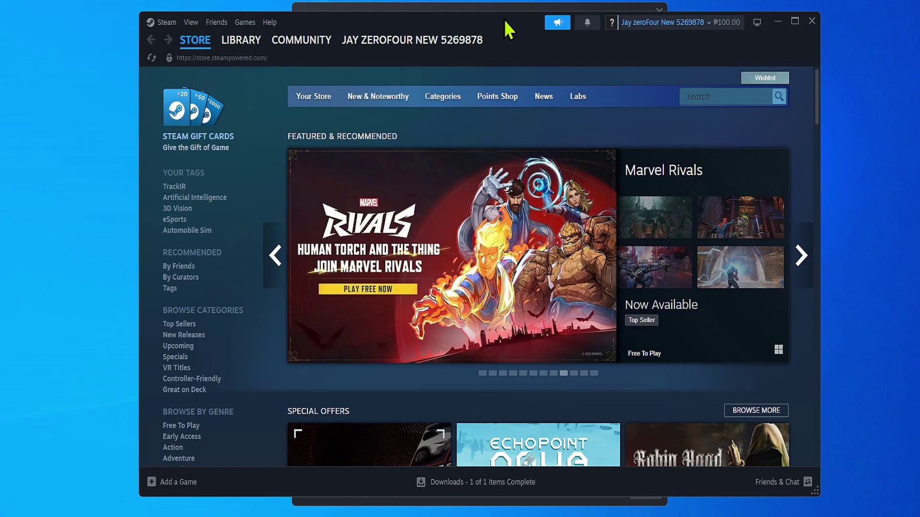
Step: Show the Assetto Corsa EVO page in the Steam library
drag(507, 26, 453, 312)
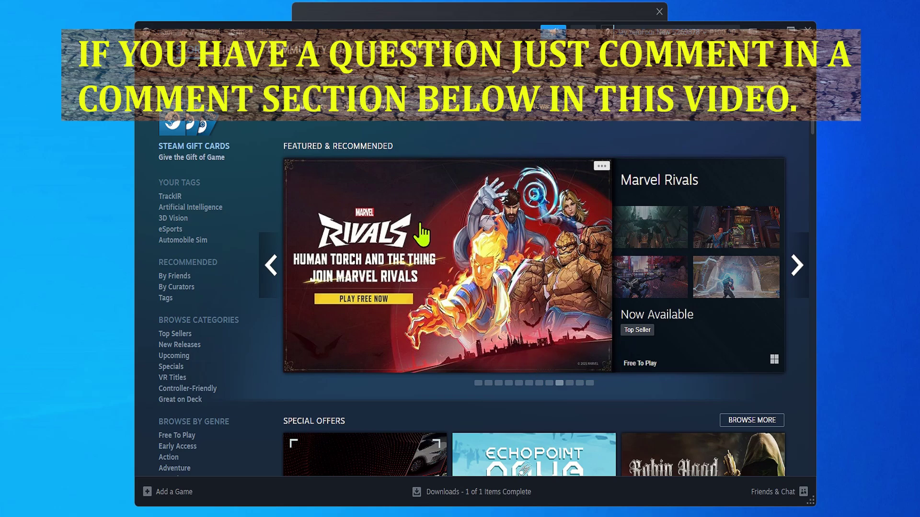
click(242, 70)
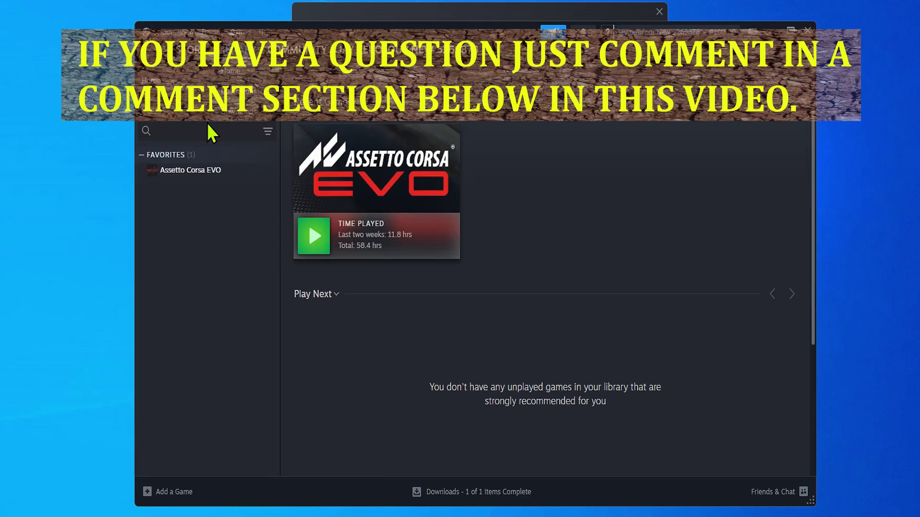
click(229, 172)
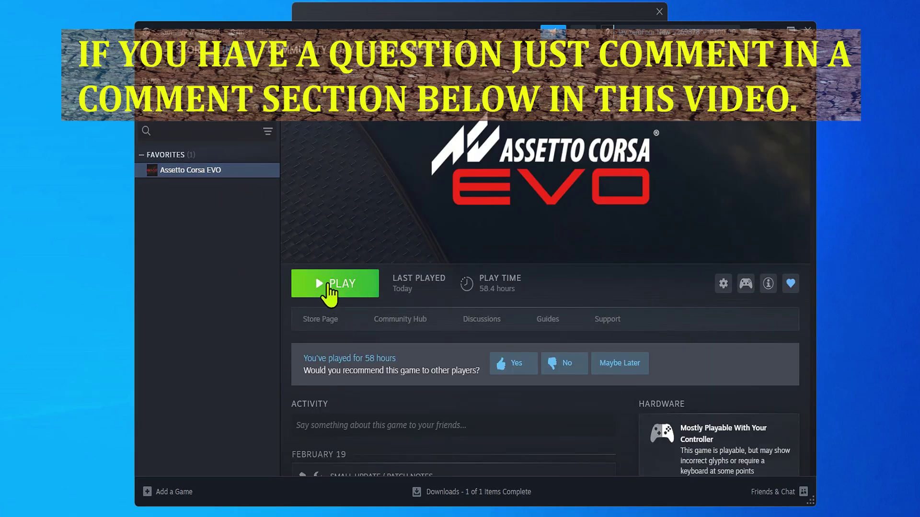